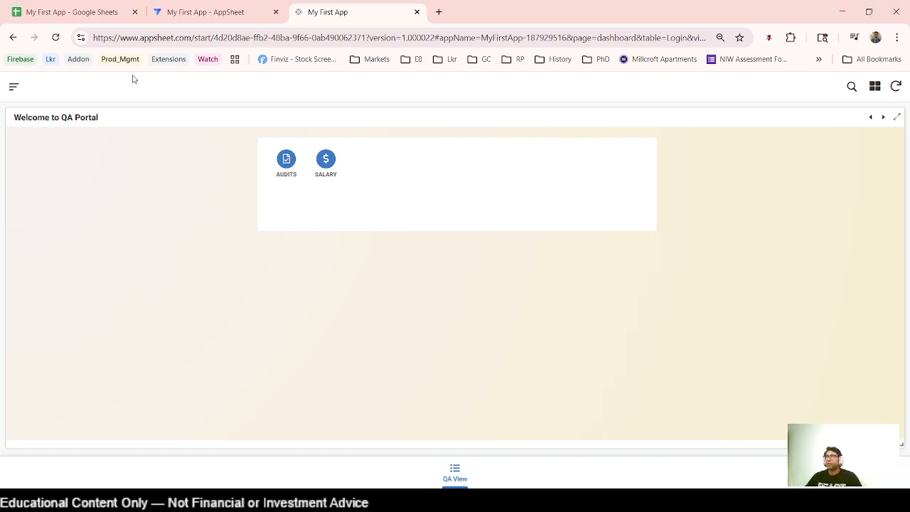
Switch to the Google Sheets source file and review the Login, Data and audits sheets.
left_click(78, 15)
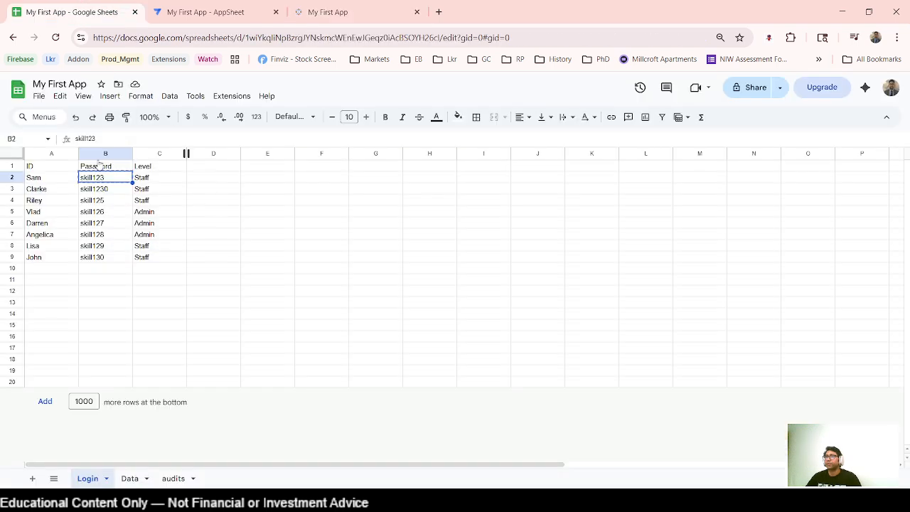
left_click(315, 317)
left_click(129, 479)
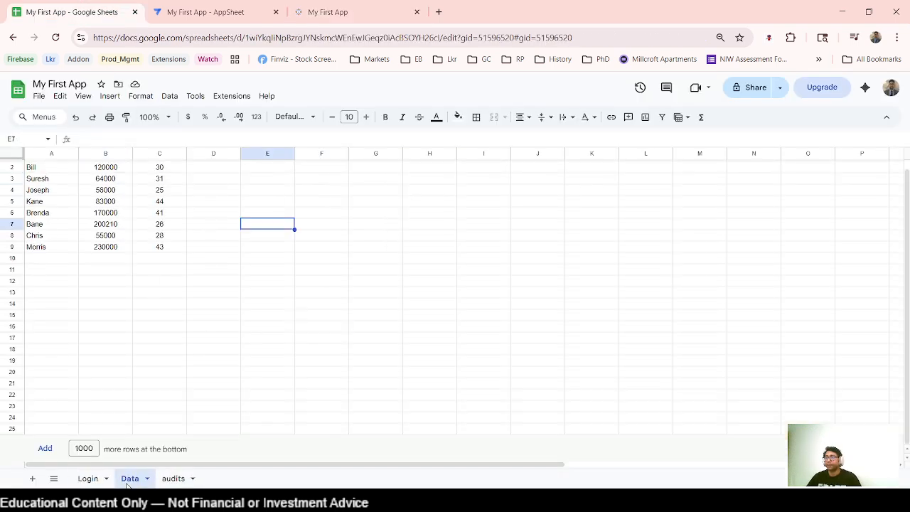
left_click(178, 324)
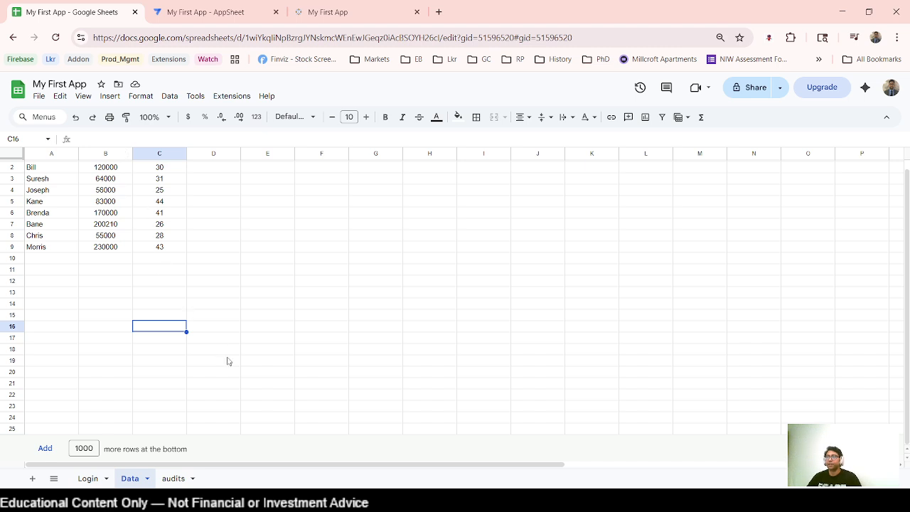
scroll(83, 208, "up", 1)
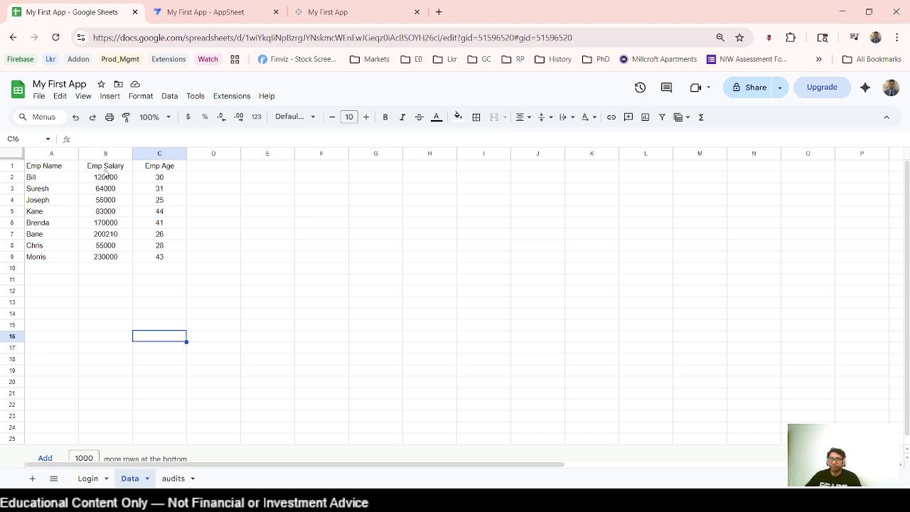
left_click(173, 479)
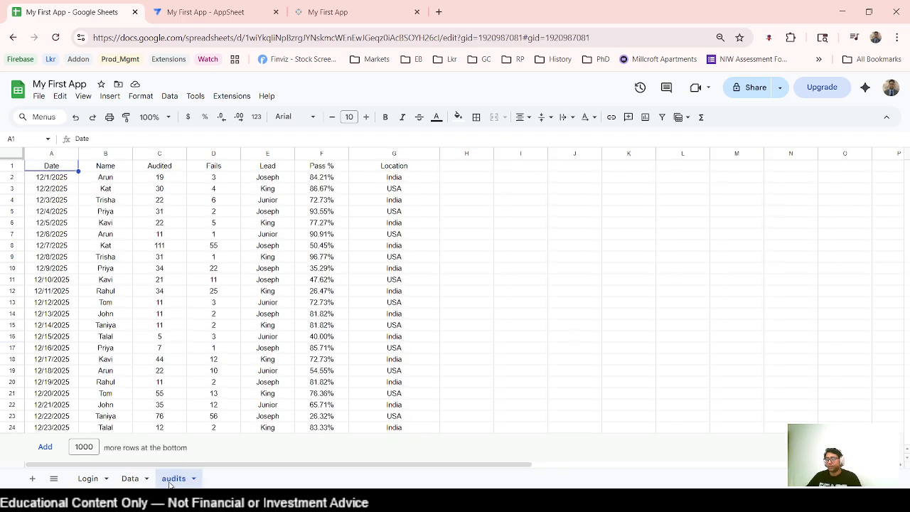
left_click(131, 479)
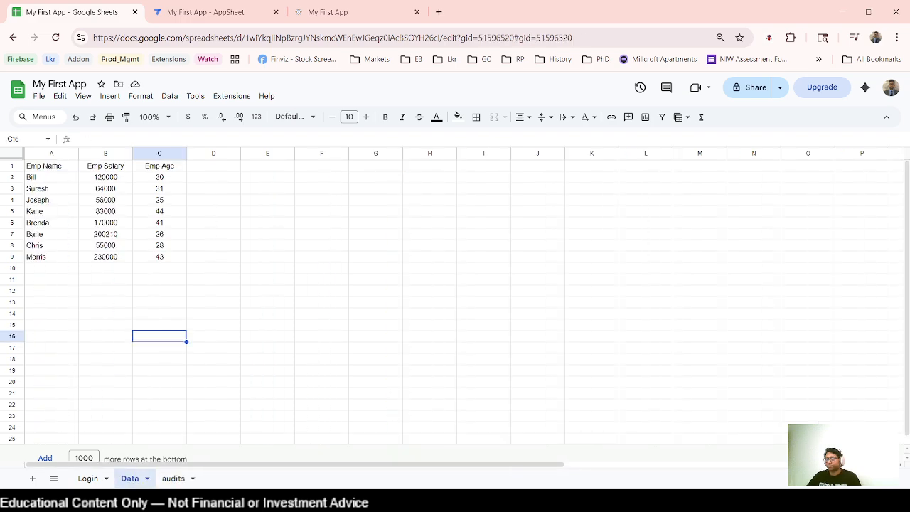
Switch to the AppSheet editor and review the app's data tables and their column structures.
left_click(198, 14)
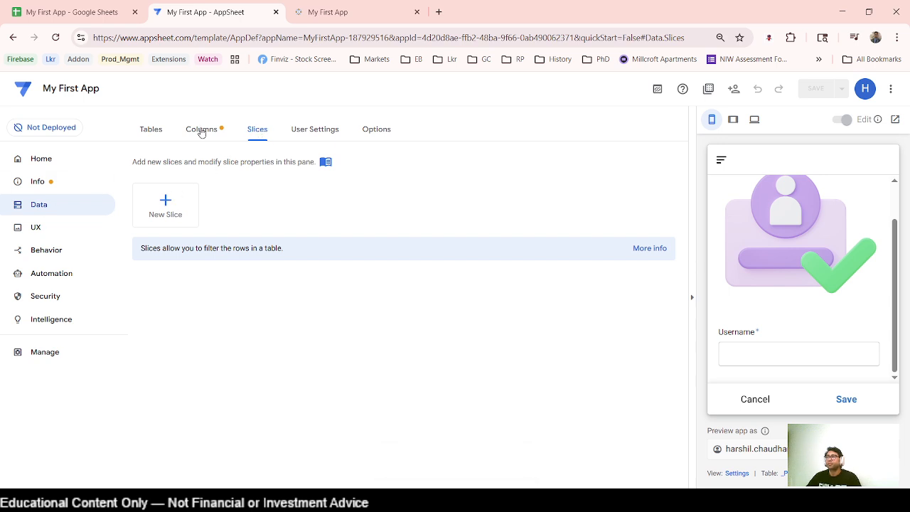
left_click(352, 20)
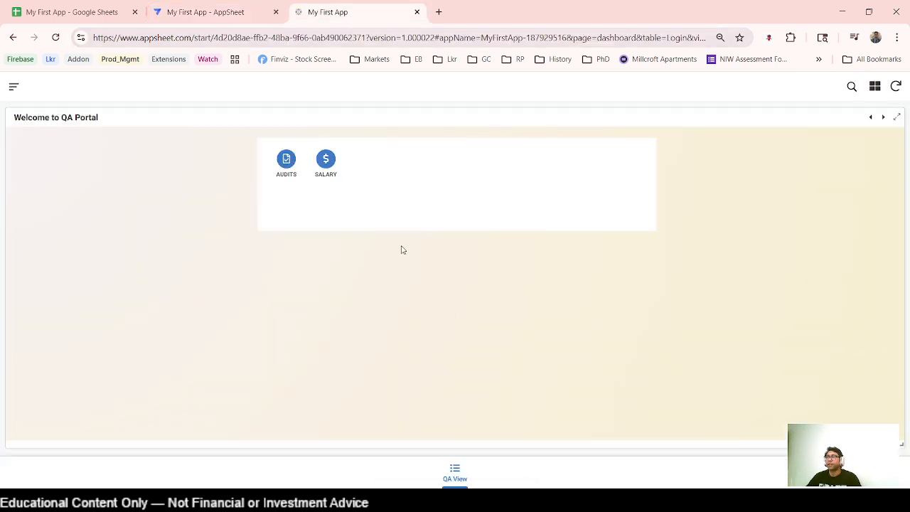
left_click(182, 16)
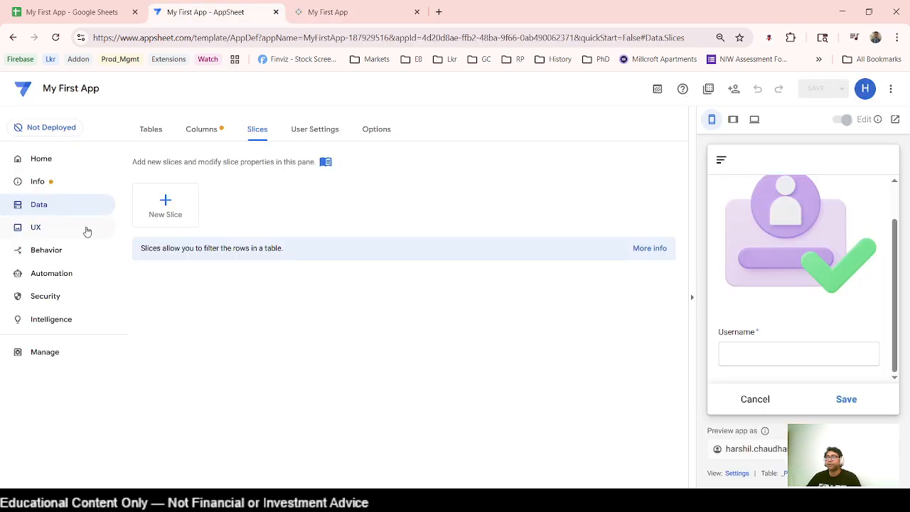
left_click(153, 129)
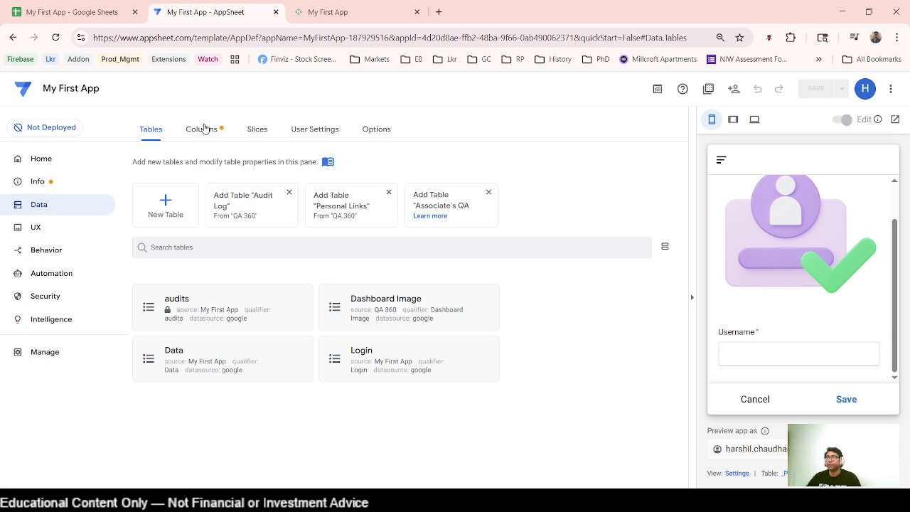
left_click(203, 141)
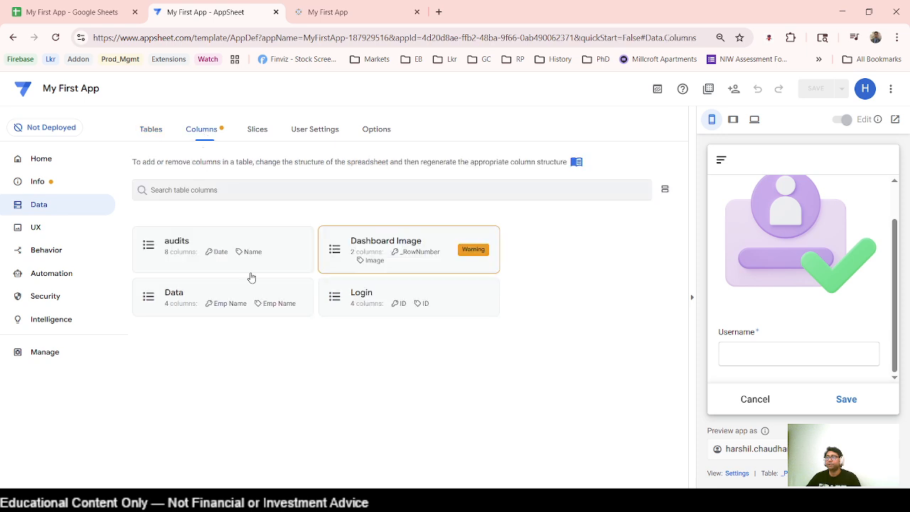
Create a new slice with Data as its source table.
left_click(257, 133)
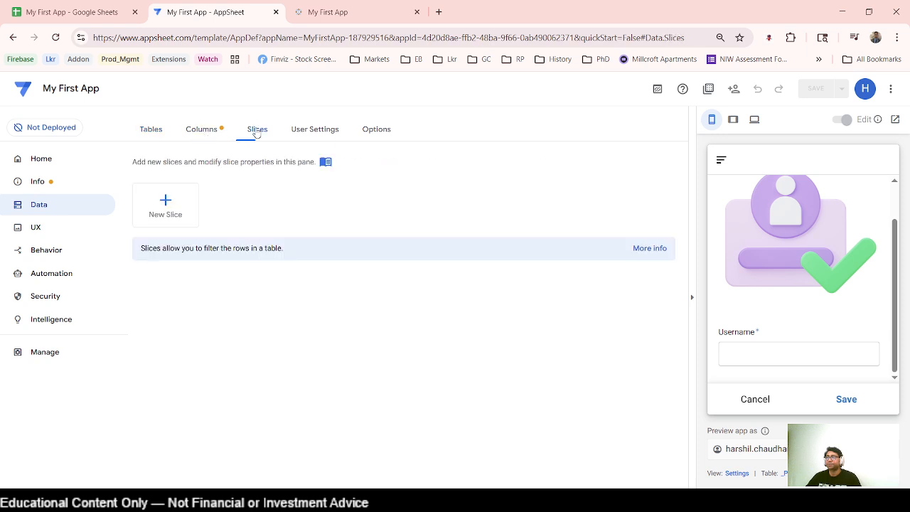
left_click(164, 211)
left_click(306, 364)
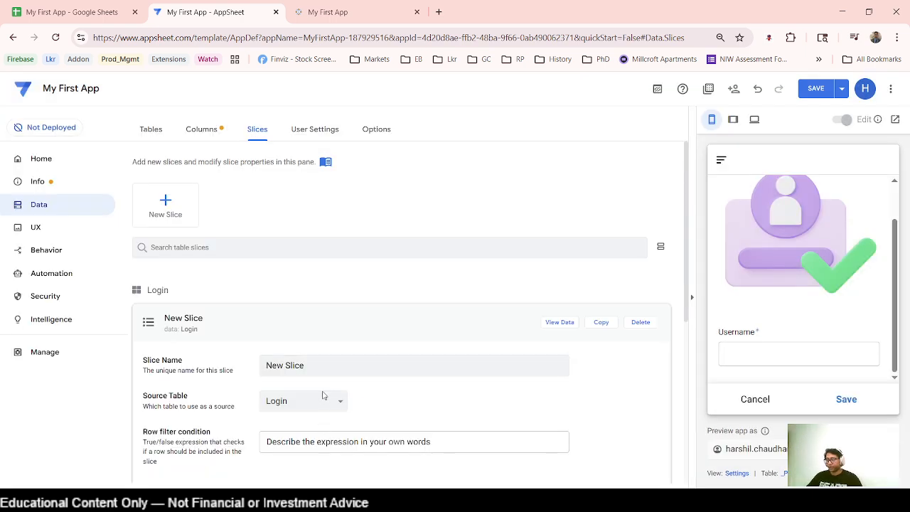
scroll(424, 396, "down", 2)
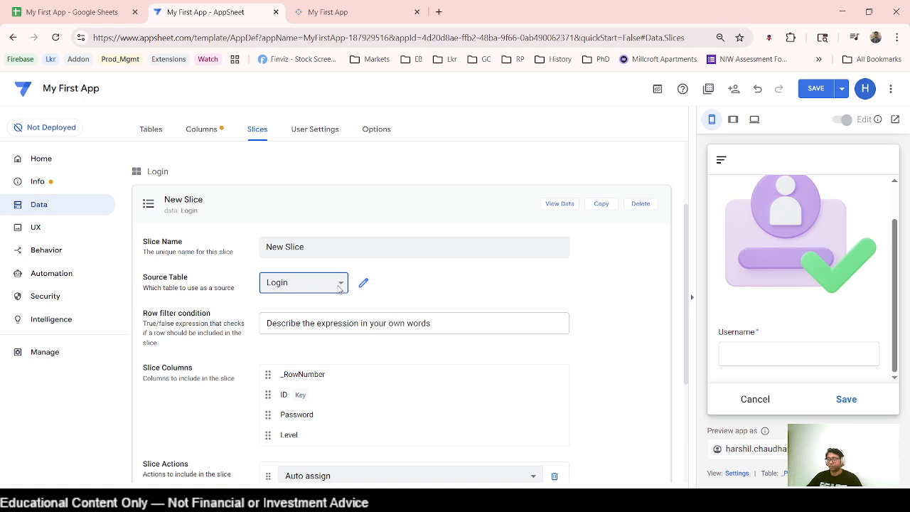
left_click(285, 334)
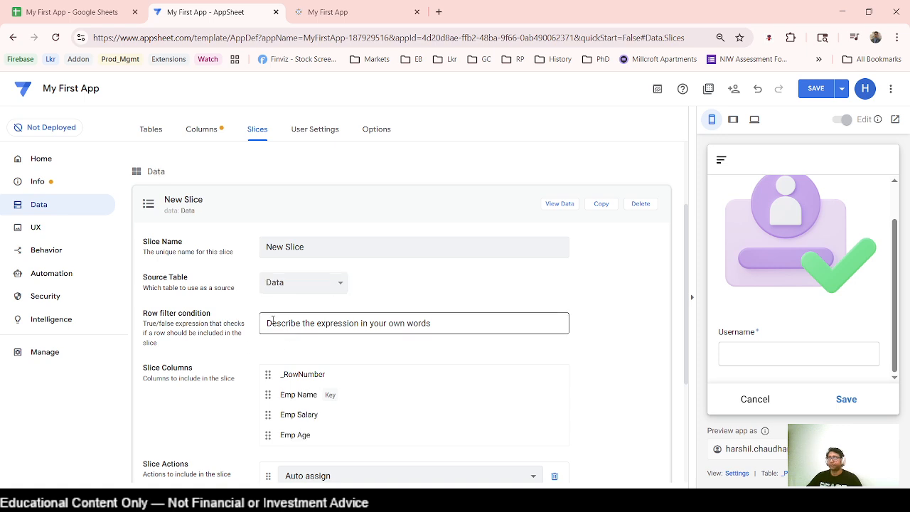
Set the new slice's row filter condition to [Emp Salary]>100000, checking it against the salaries in the source sheet.
left_click(91, 14)
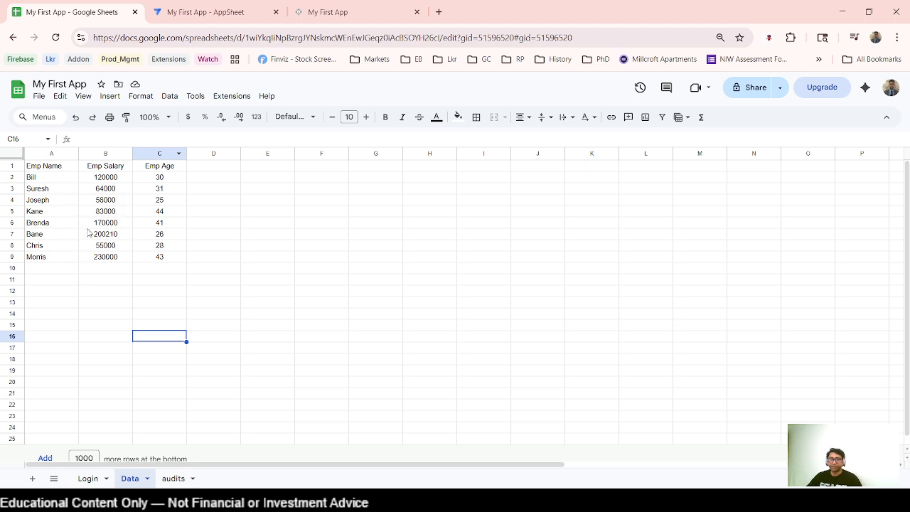
left_click(201, 20)
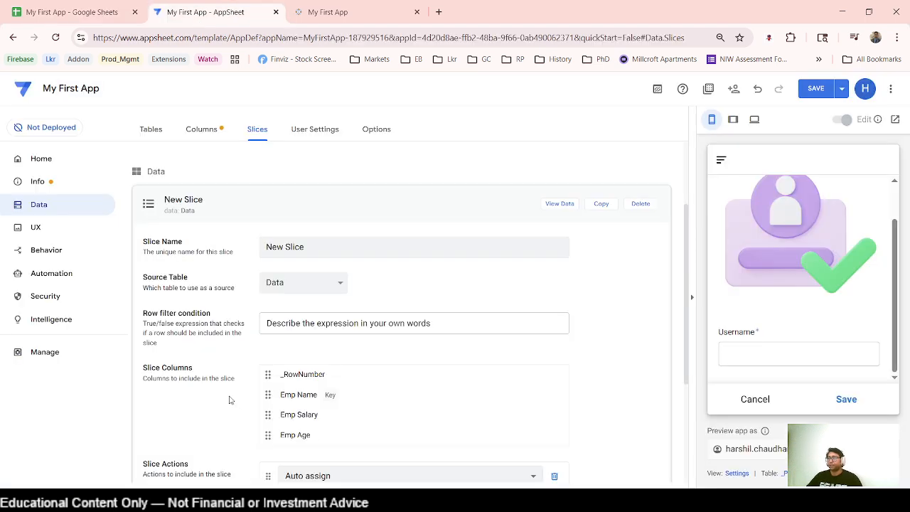
left_click(288, 322)
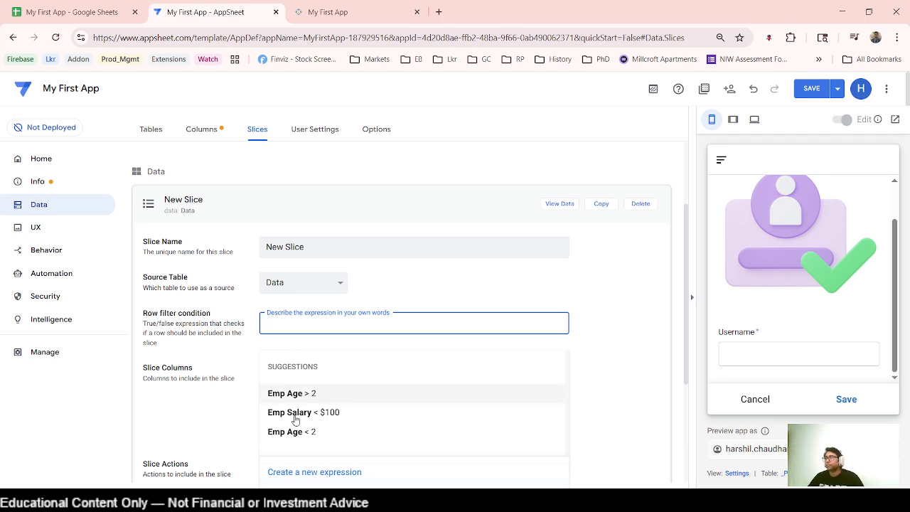
left_click(314, 474)
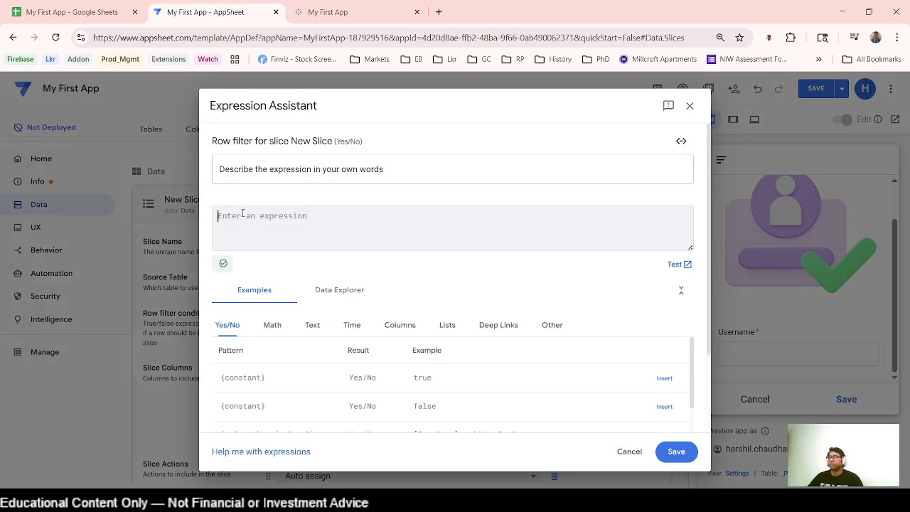
type("[")
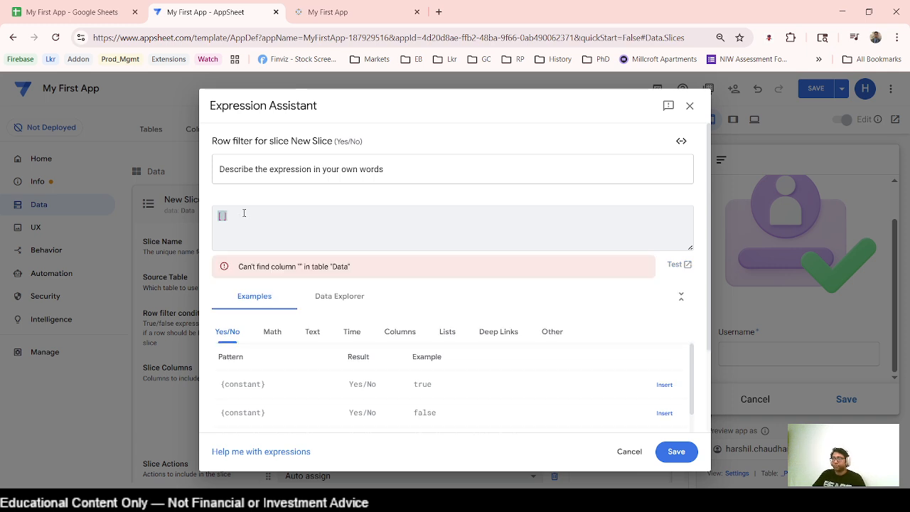
type("Em")
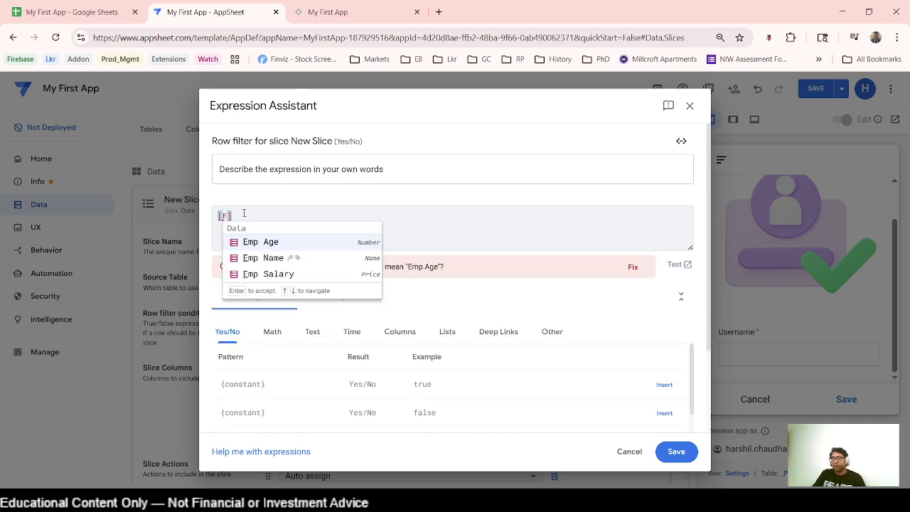
left_click(264, 274)
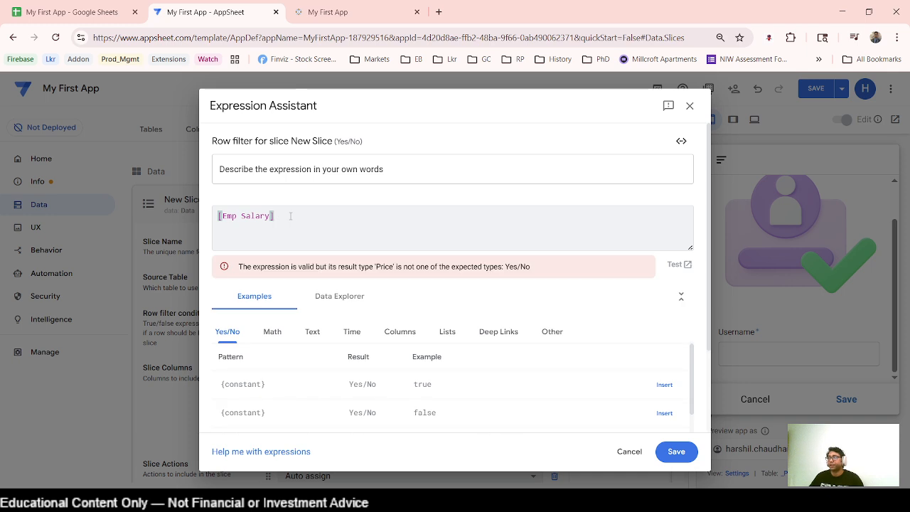
type(">")
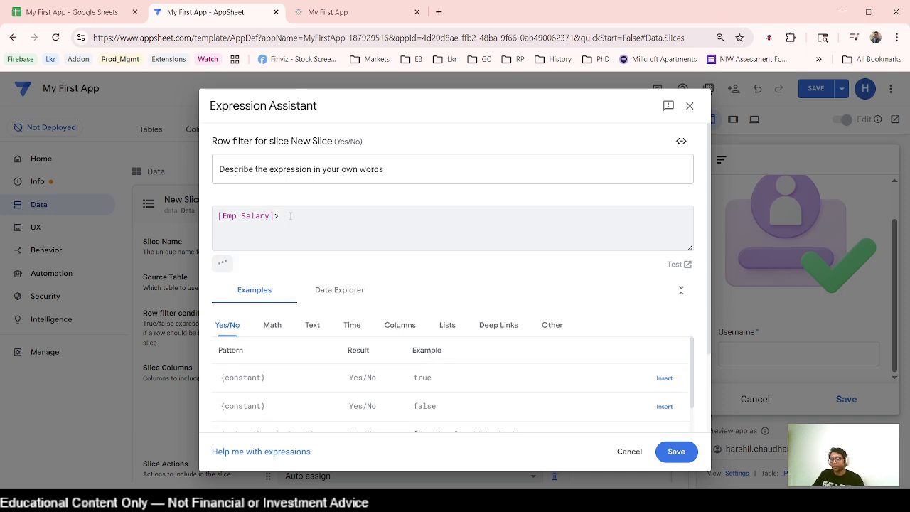
type("100000")
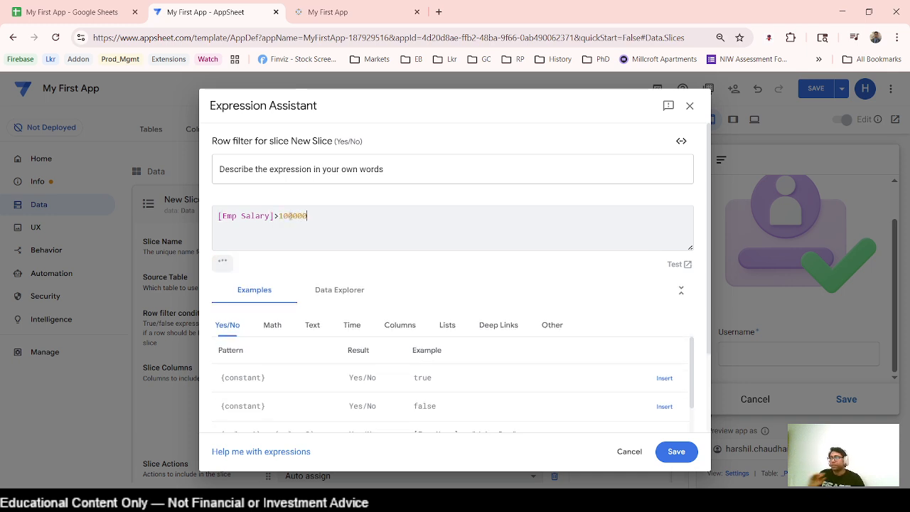
left_click(676, 451)
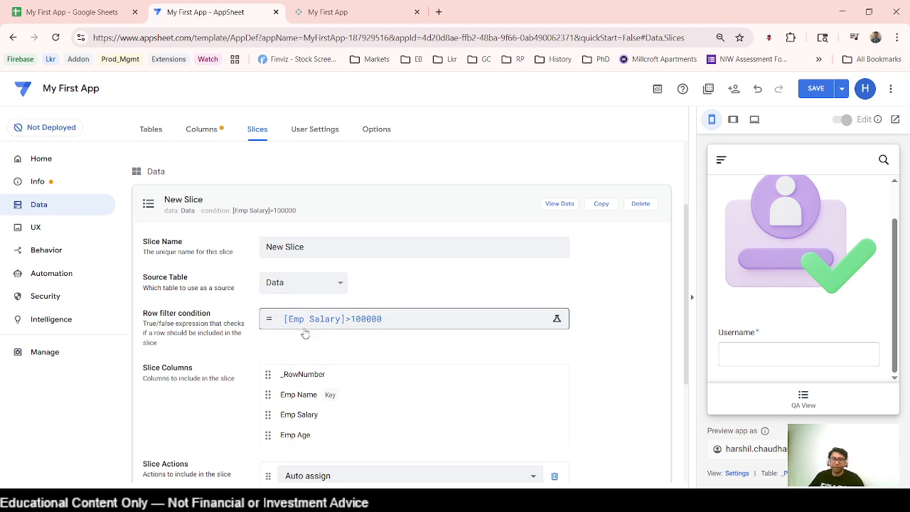
left_click(80, 14)
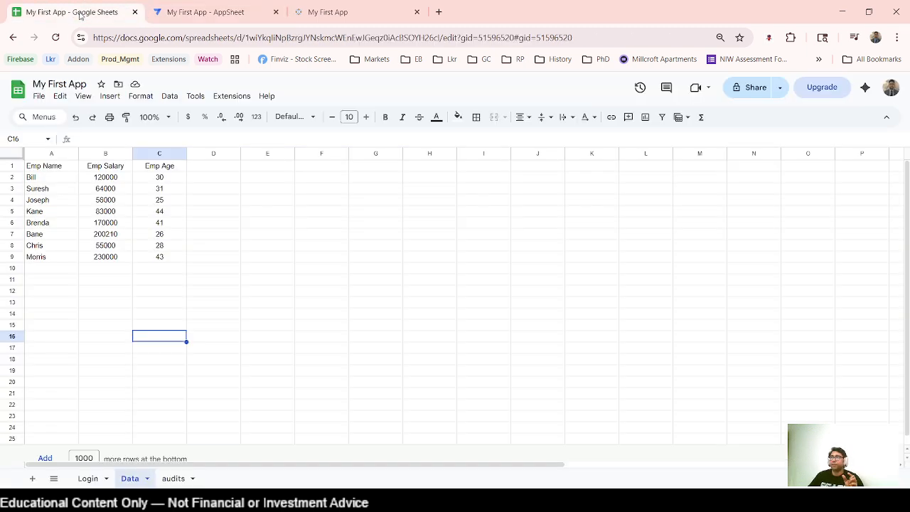
left_click(206, 12)
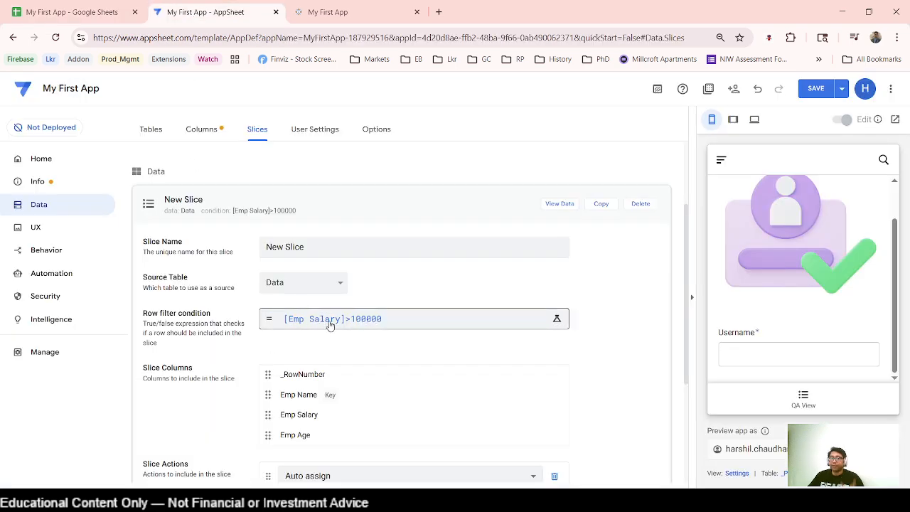
Set the slice's update mode to Read-Only and save the app.
scroll(307, 337, "down", 3)
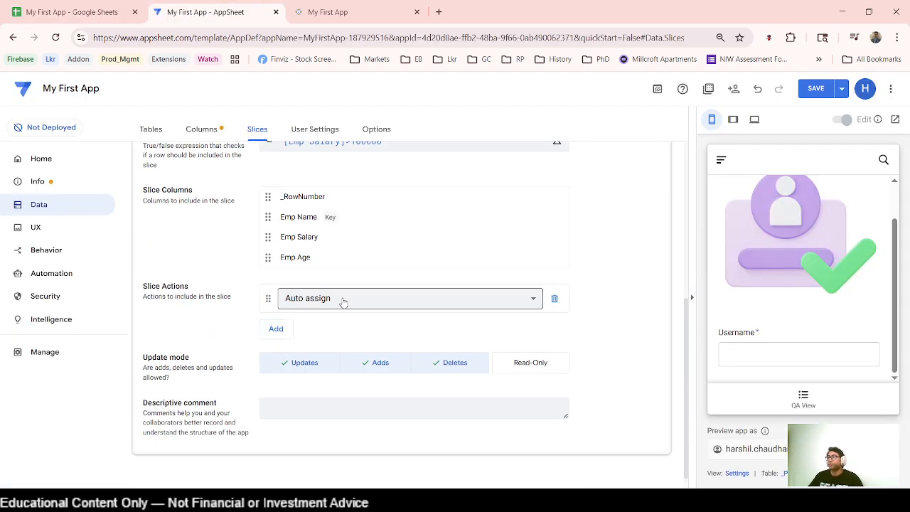
left_click(557, 372)
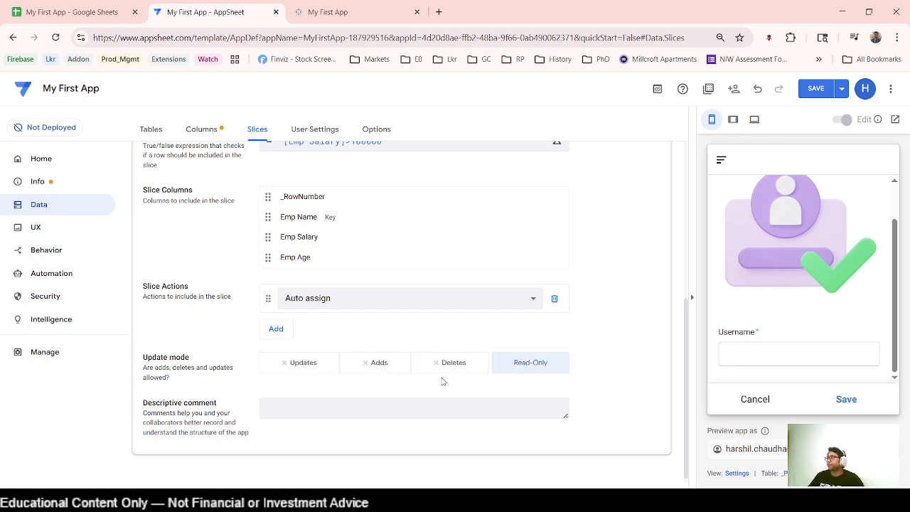
left_click(816, 89)
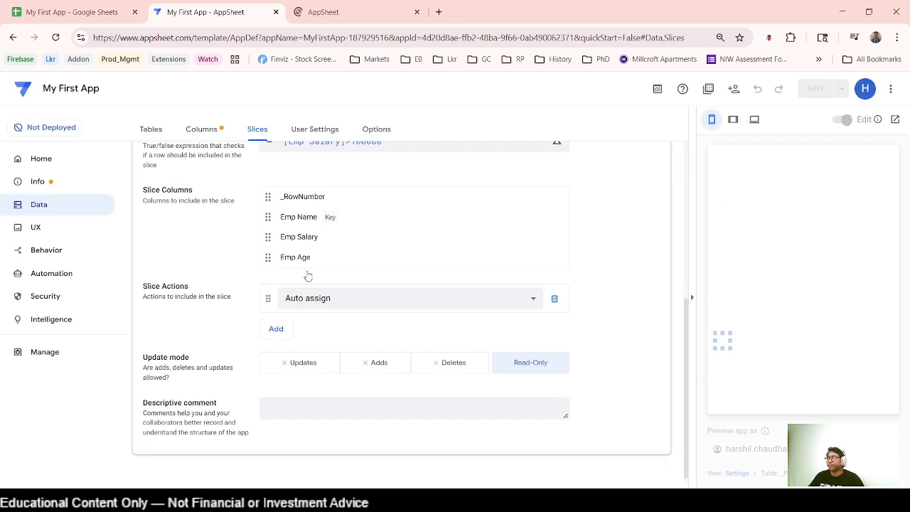
Switch to the running app, check its navigation menu and sync it.
left_click(332, 13)
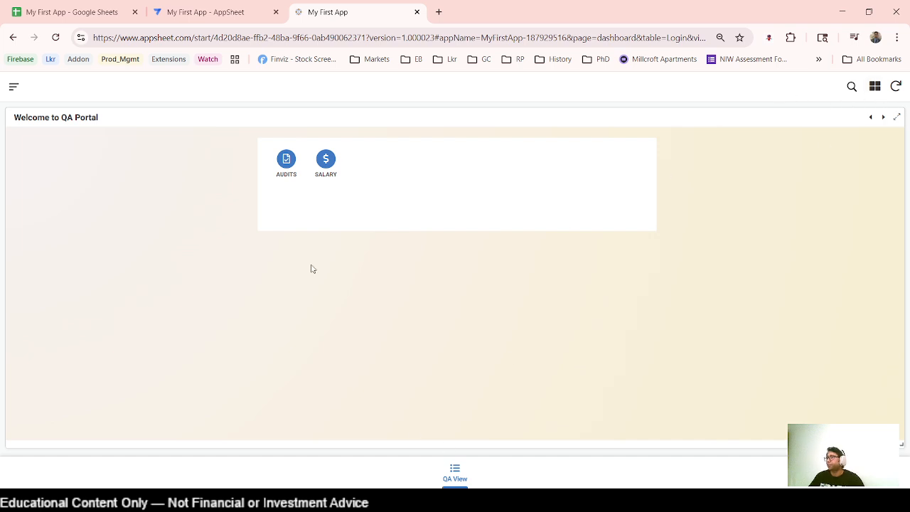
left_click(13, 87)
left_click(502, 235)
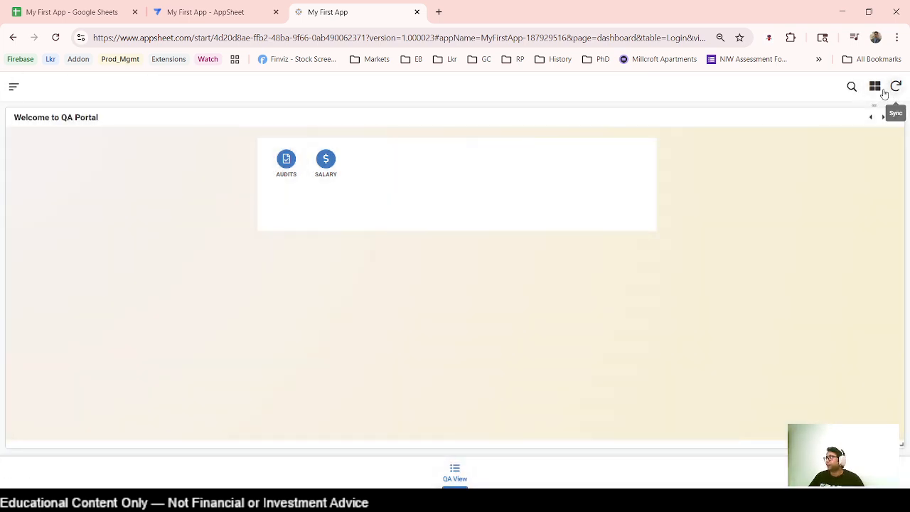
left_click(894, 88)
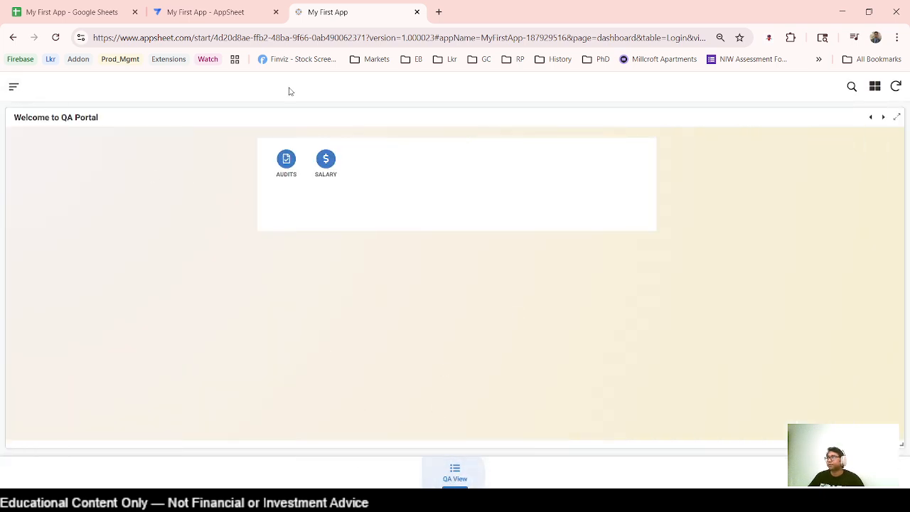
Return to the AppSheet editor and review the primary and ref views in the UX settings.
left_click(191, 13)
left_click(37, 228)
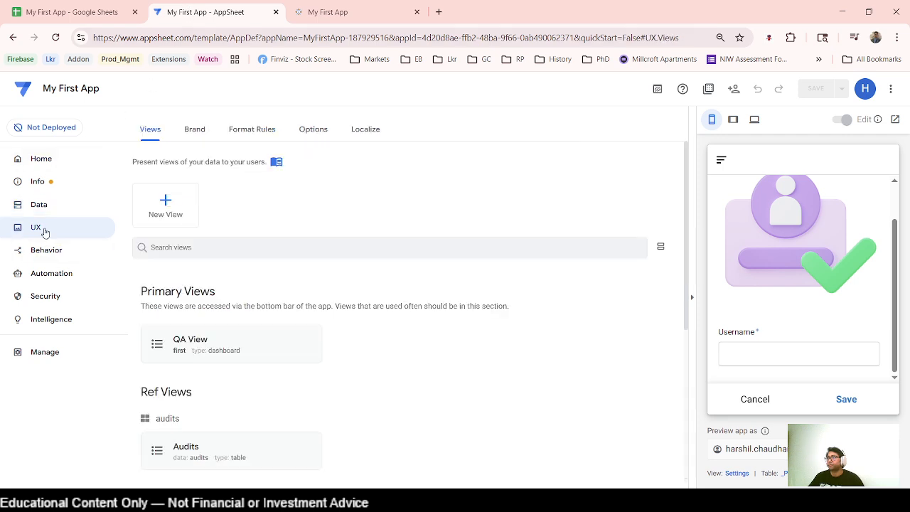
scroll(259, 326, "down", 2)
scroll(254, 313, "up", 2)
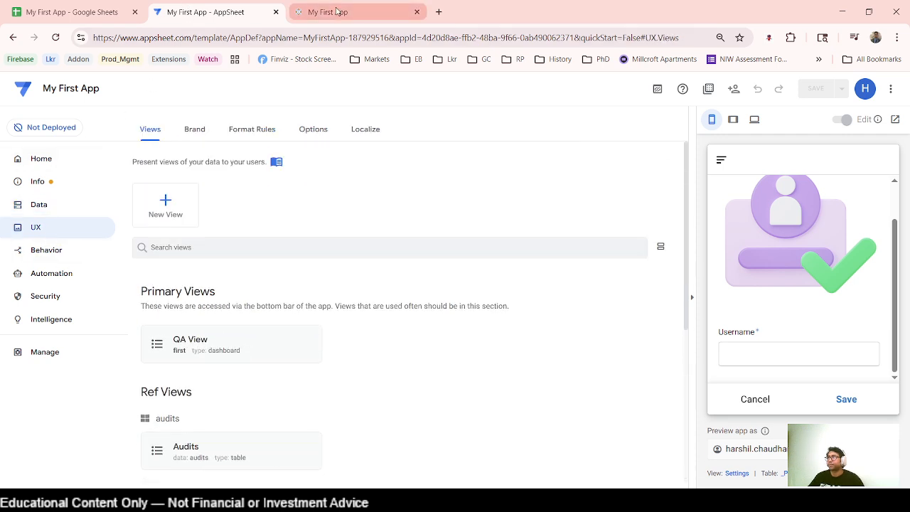
Check the dashboard in the running app, then return to the AppSheet editor and look over the data tables.
left_click(337, 14)
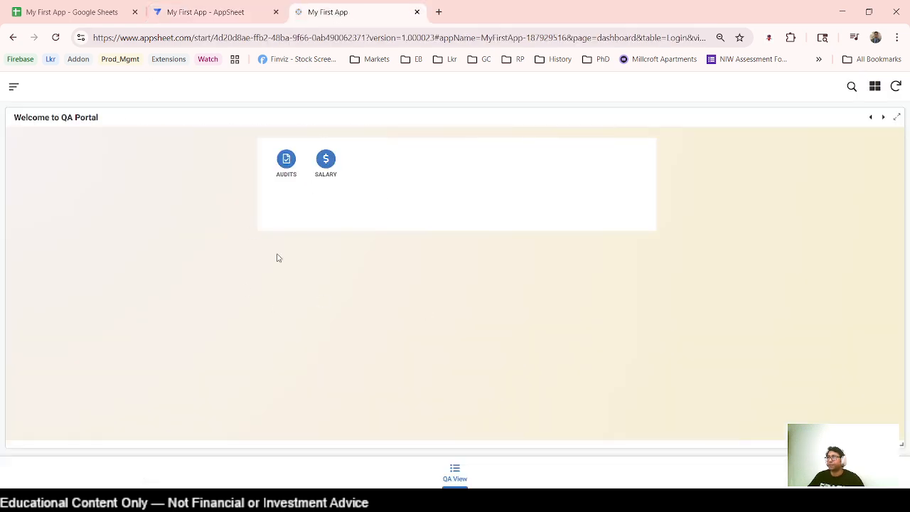
left_click(206, 14)
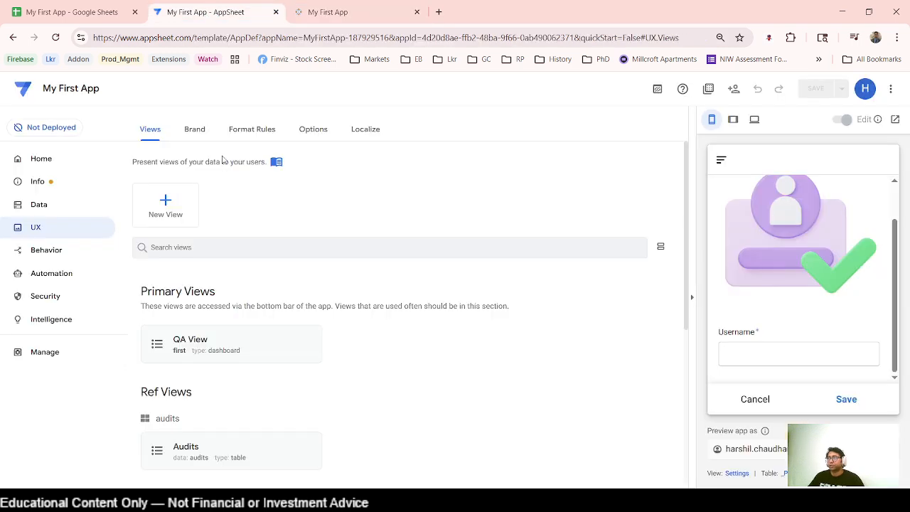
left_click(39, 204)
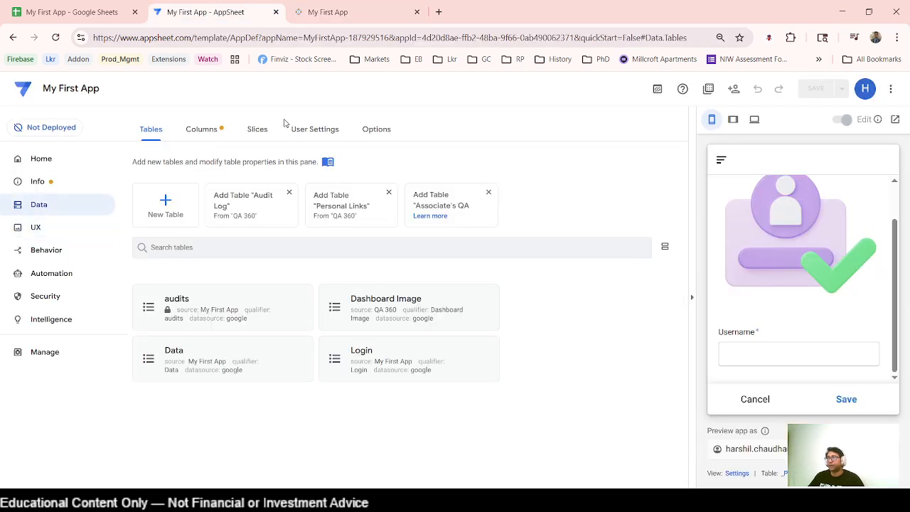
Create a new view from scratch in the UX settings and name it Salary.
left_click(47, 235)
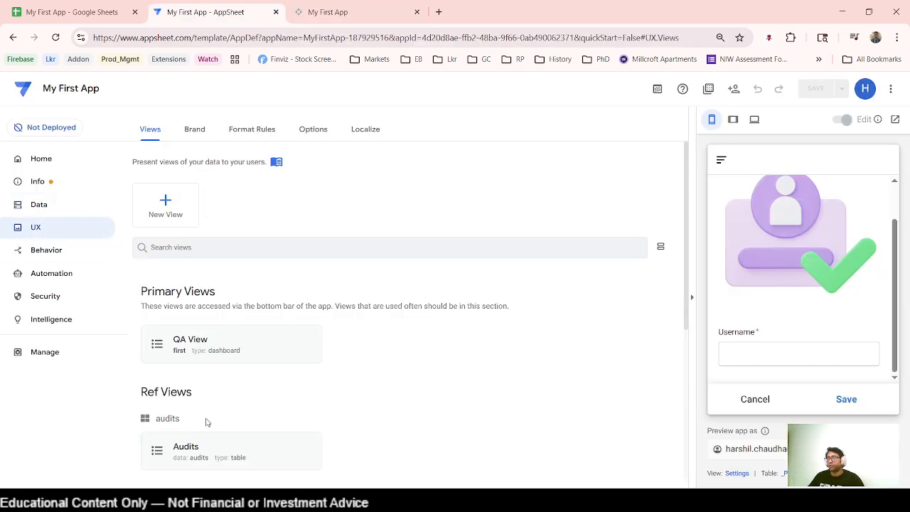
left_click(166, 213)
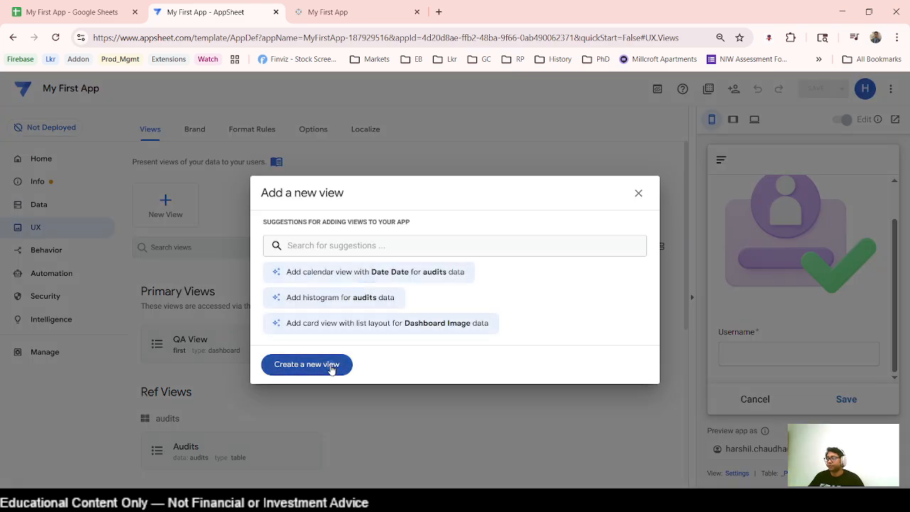
left_click(307, 364)
triple_click(317, 390)
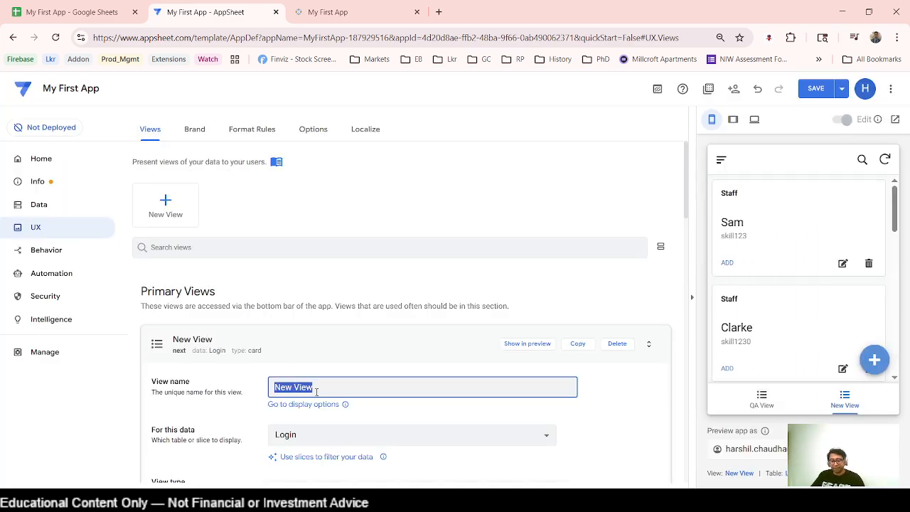
type("Salary")
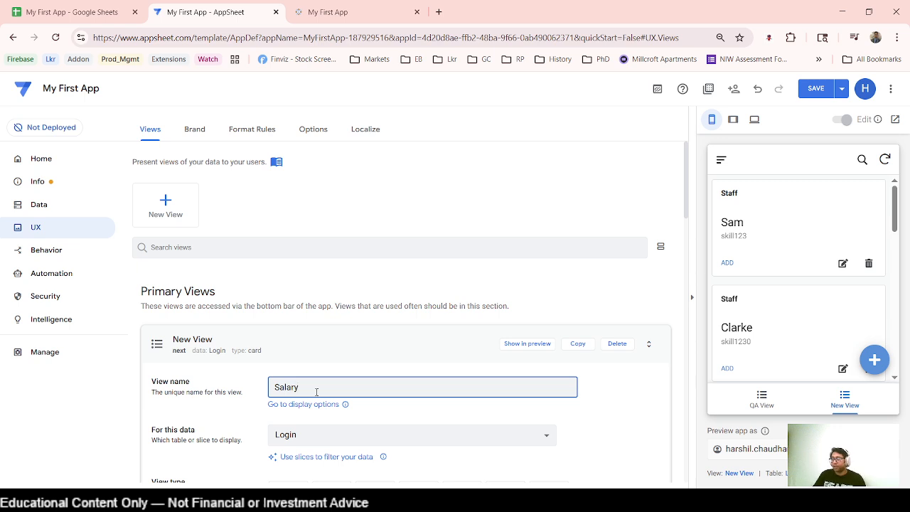
Set the Salary view's data source to New Slice.
scroll(316, 392, "down", 4)
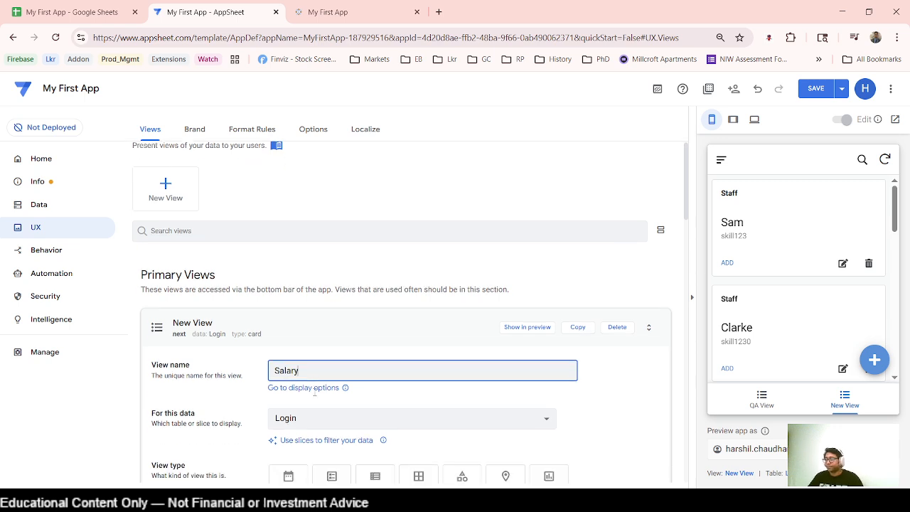
left_click(319, 199)
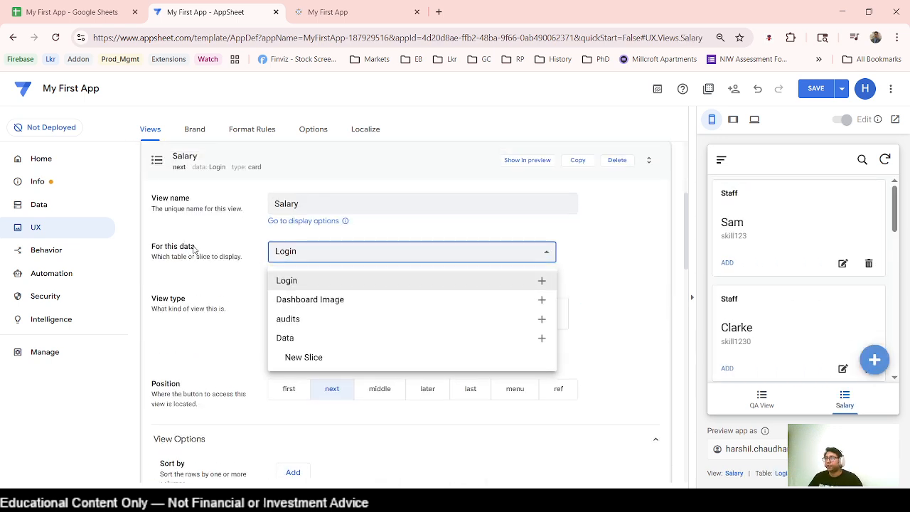
left_click(339, 362)
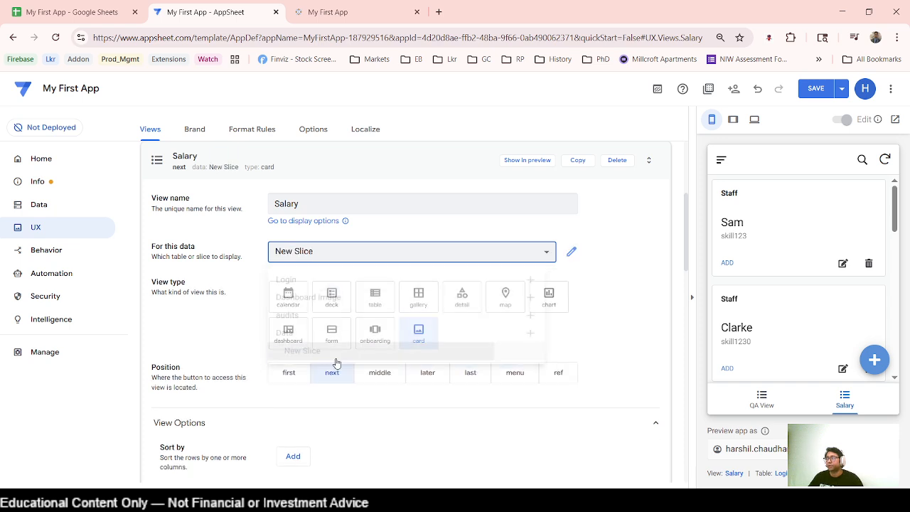
Rename the slice of the Data table to Salary and save the app.
left_click(53, 206)
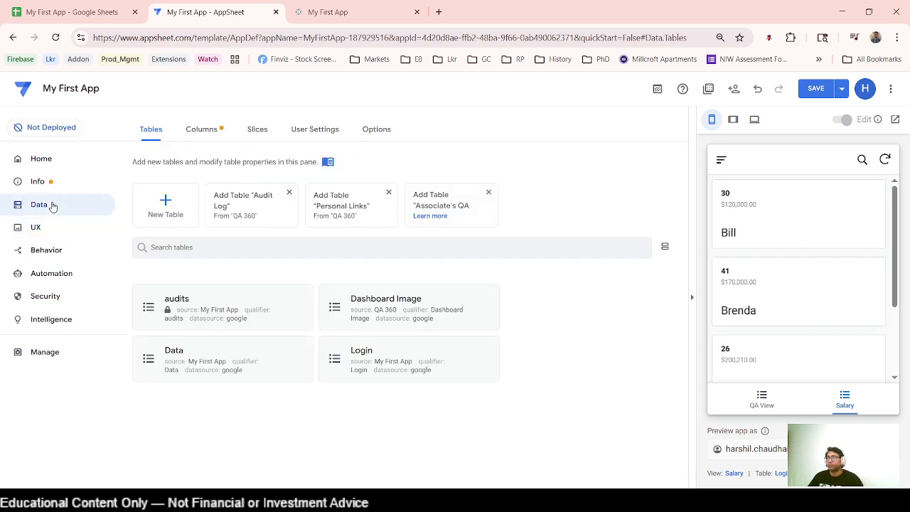
left_click(256, 130)
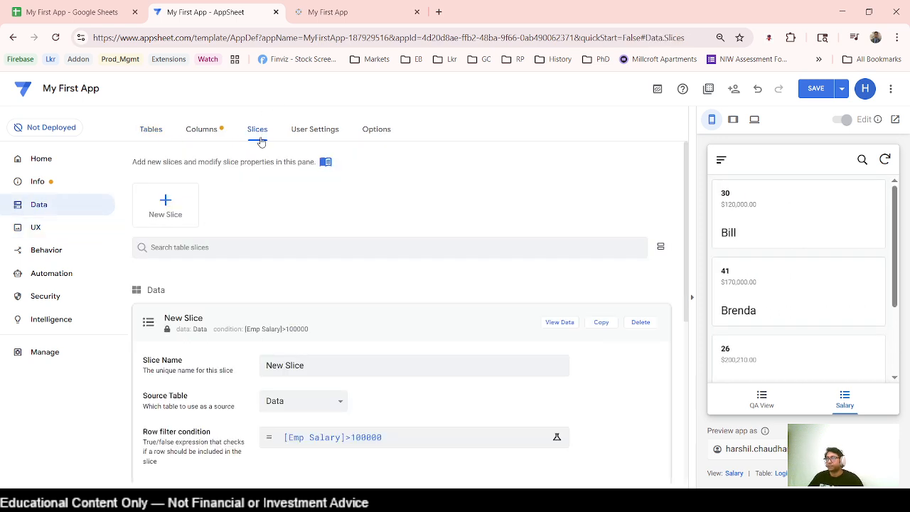
triple_click(316, 364)
type("Salary")
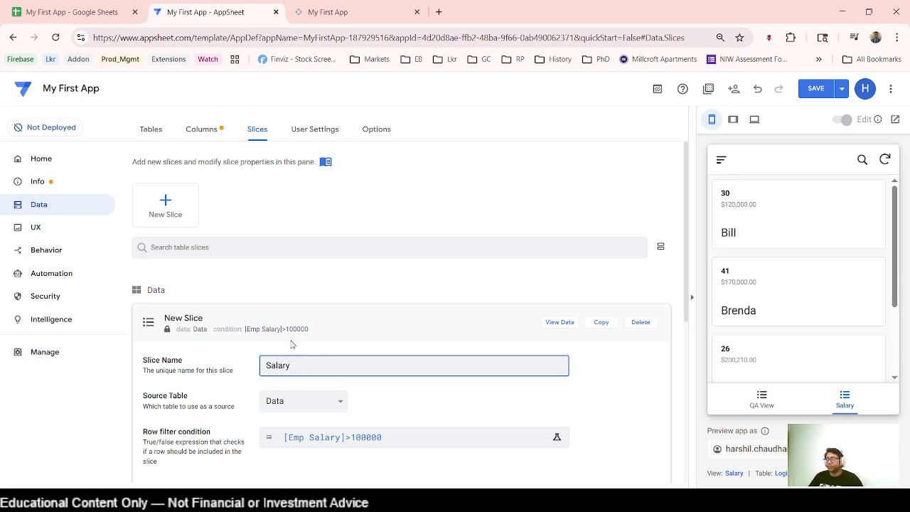
scroll(291, 344, "down", 2)
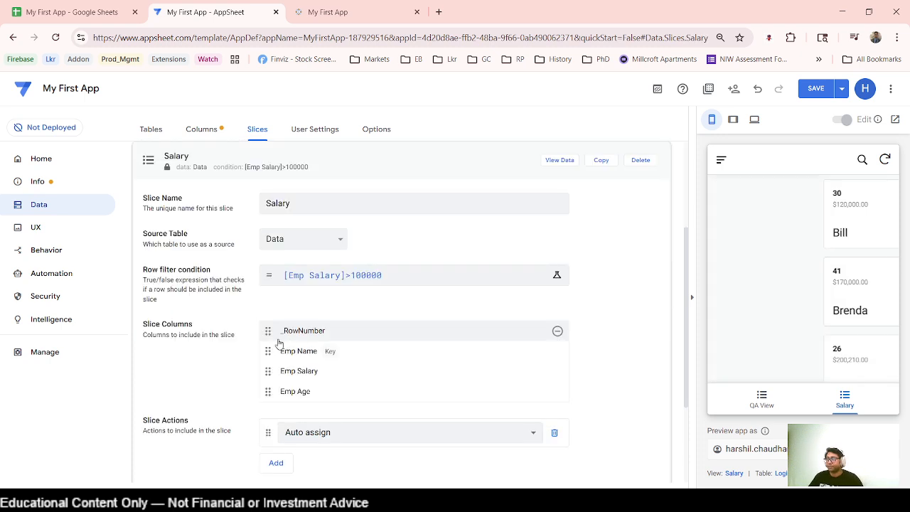
left_click(815, 88)
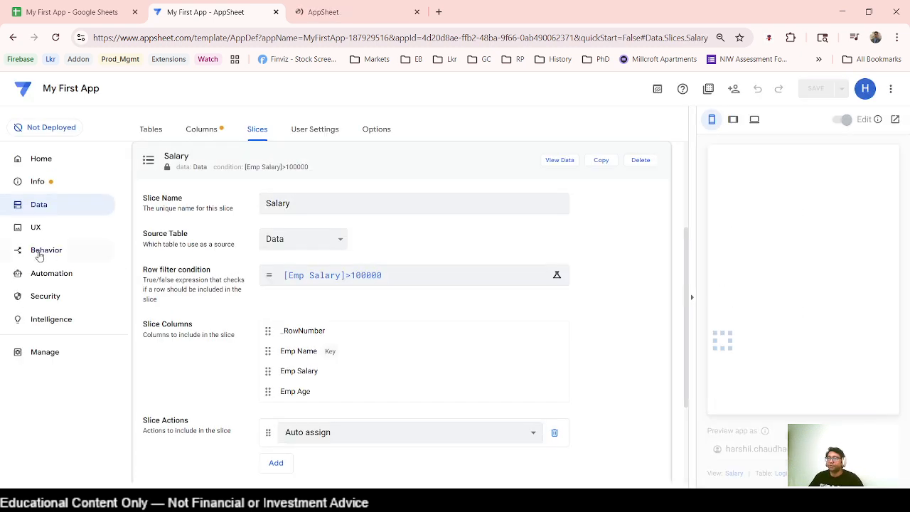
Open the Salary view among the primary views and rename it High Salary.
left_click(36, 227)
scroll(252, 410, "down", 3)
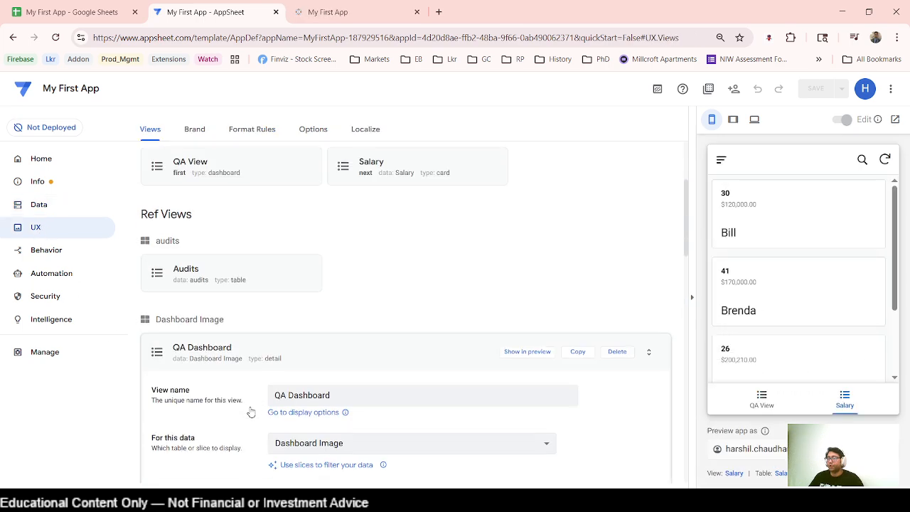
left_click(432, 167)
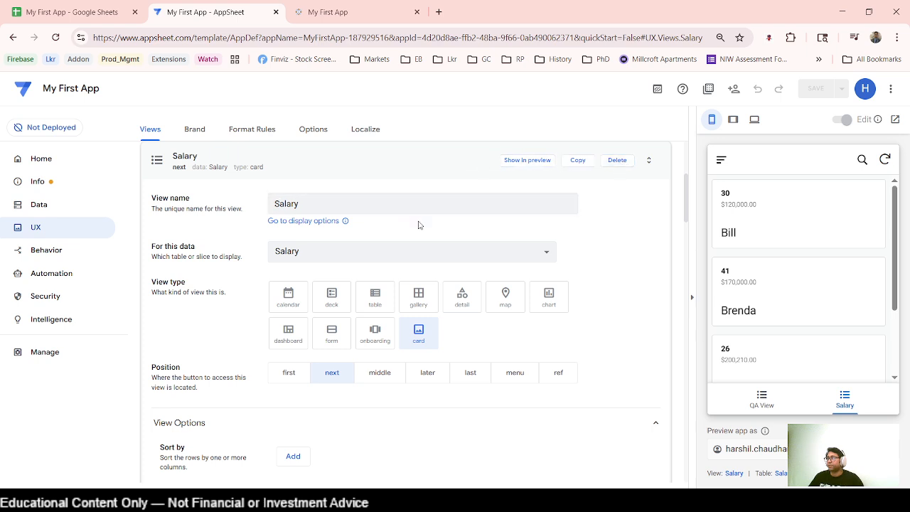
left_click(309, 203)
key("ctrl+a")
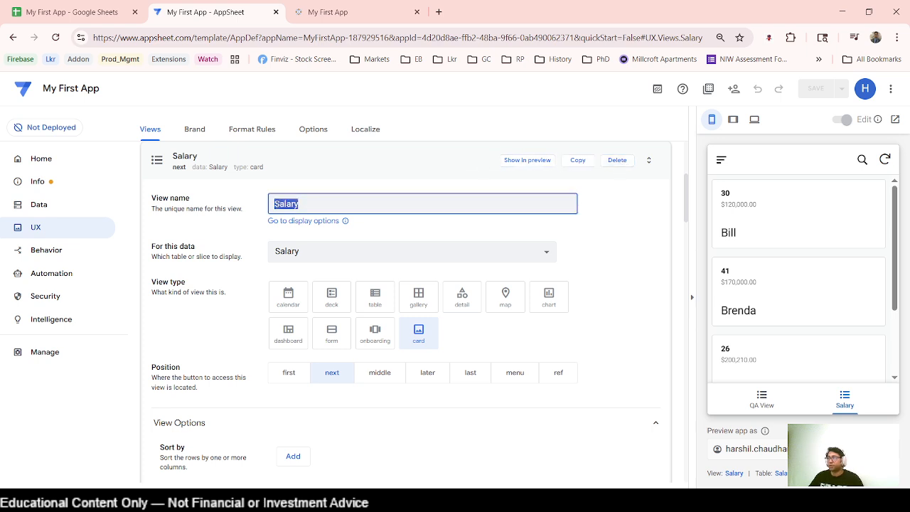
left_click(274, 203)
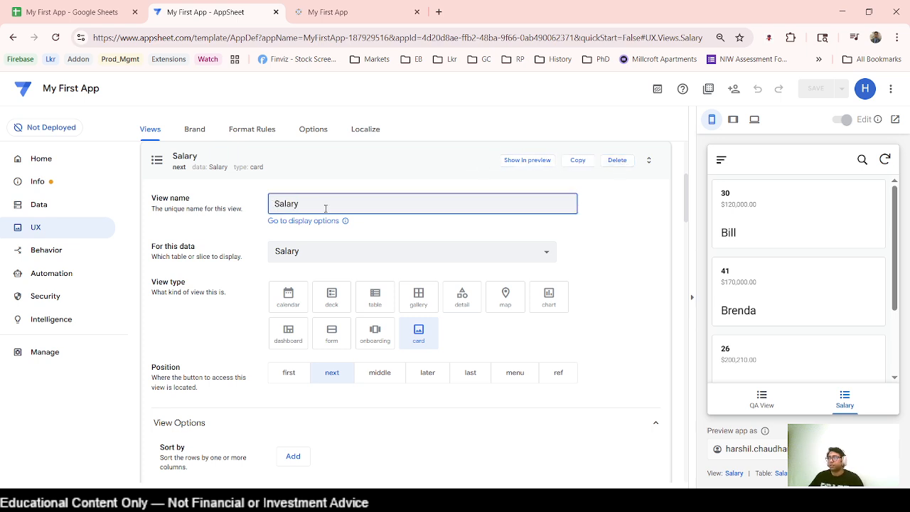
type("High")
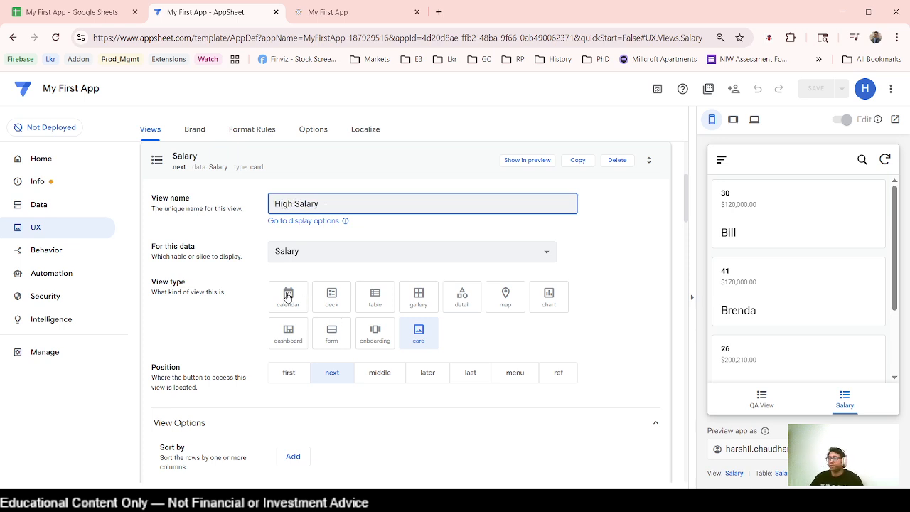
Select the Salary slice as the High Salary view's data and save the app.
left_click(358, 252)
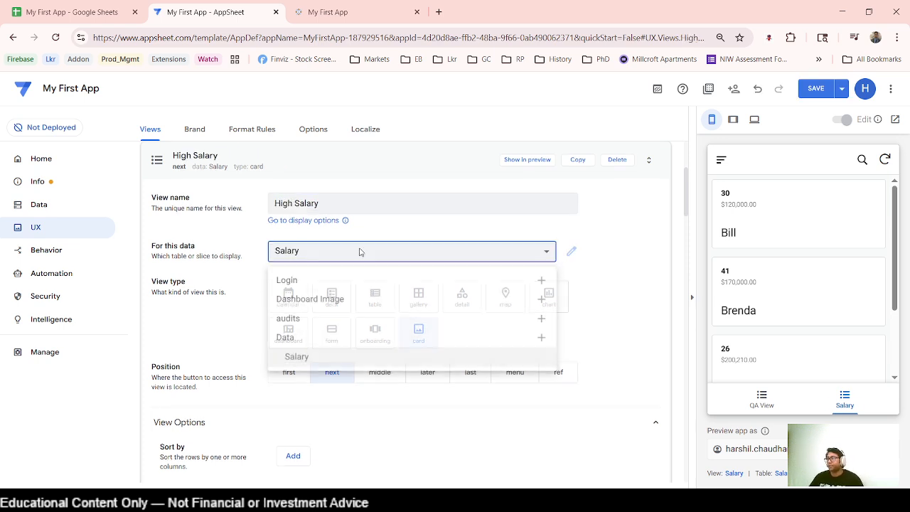
left_click(328, 261)
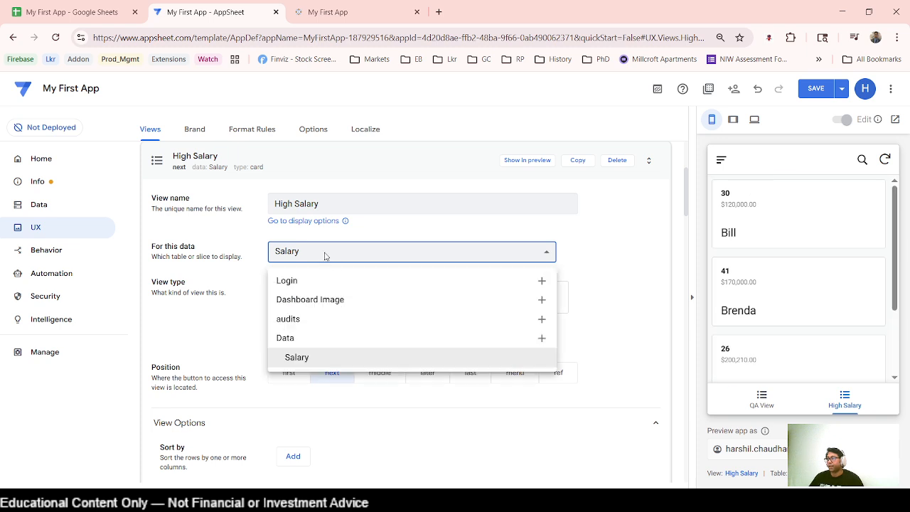
left_click(314, 364)
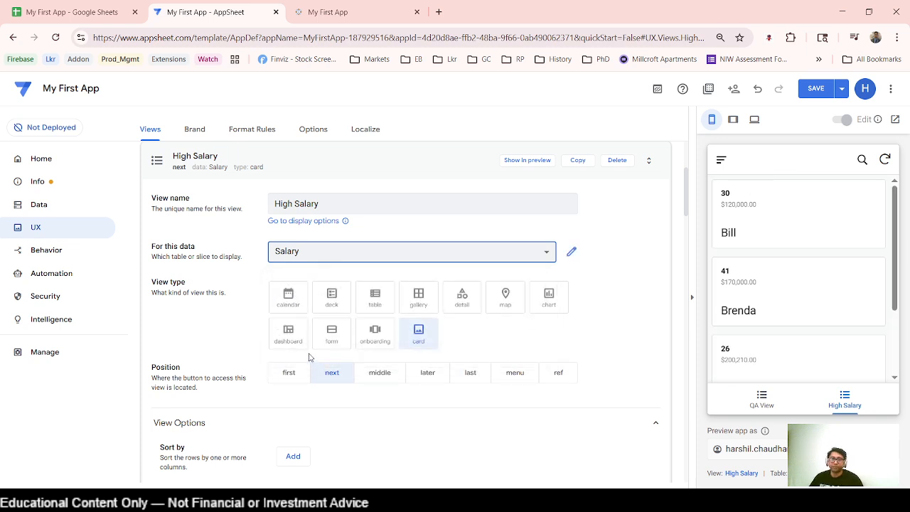
scroll(320, 414, "down", 3)
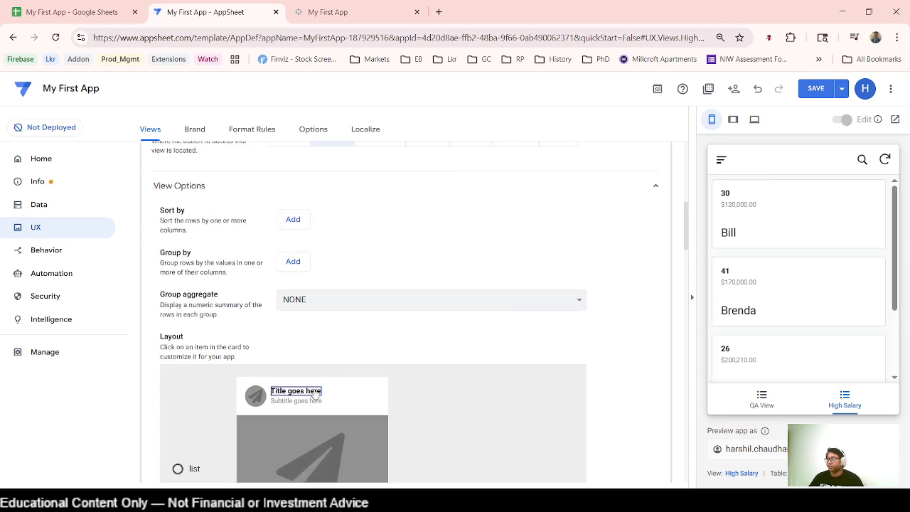
left_click(818, 88)
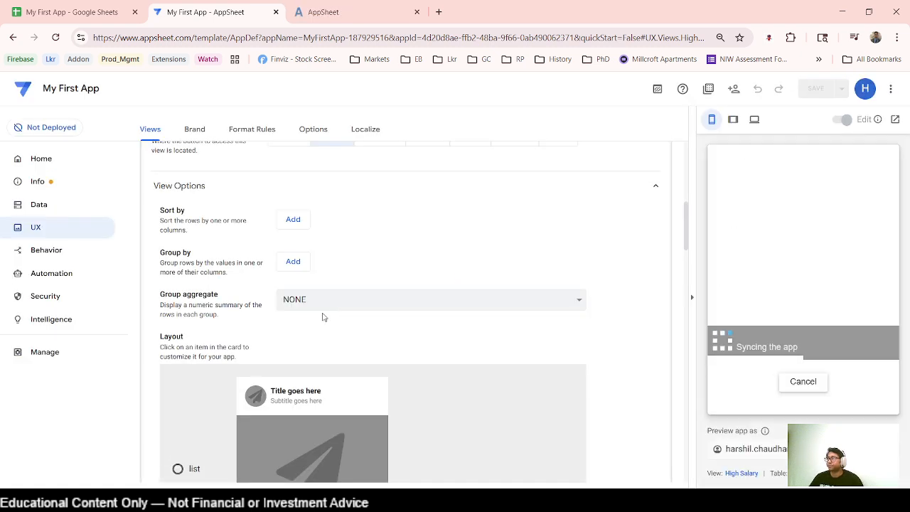
Change the High Salary view's type to table and save the app.
scroll(321, 317, "up", 3)
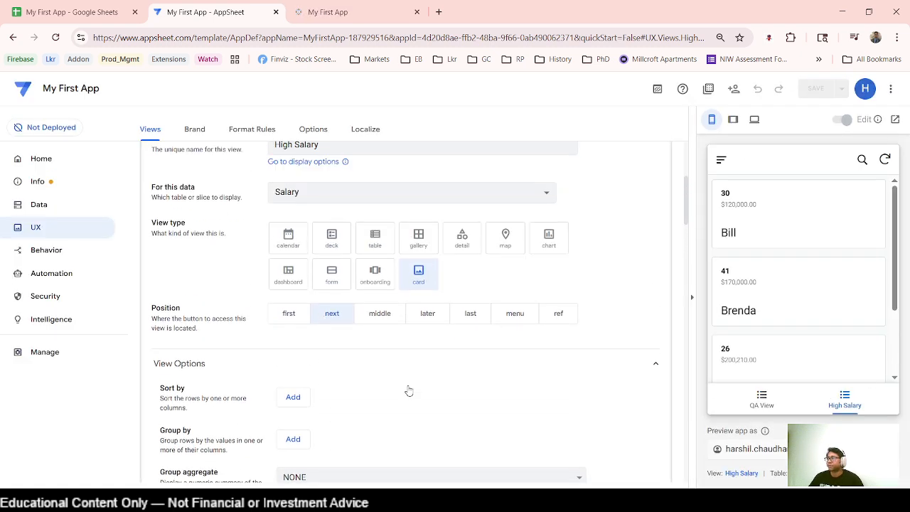
scroll(745, 299, "down", 2)
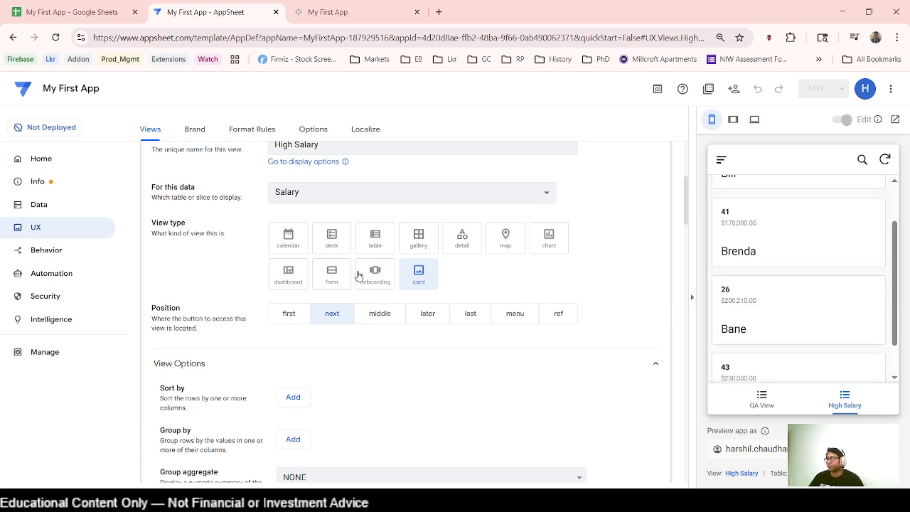
left_click(376, 240)
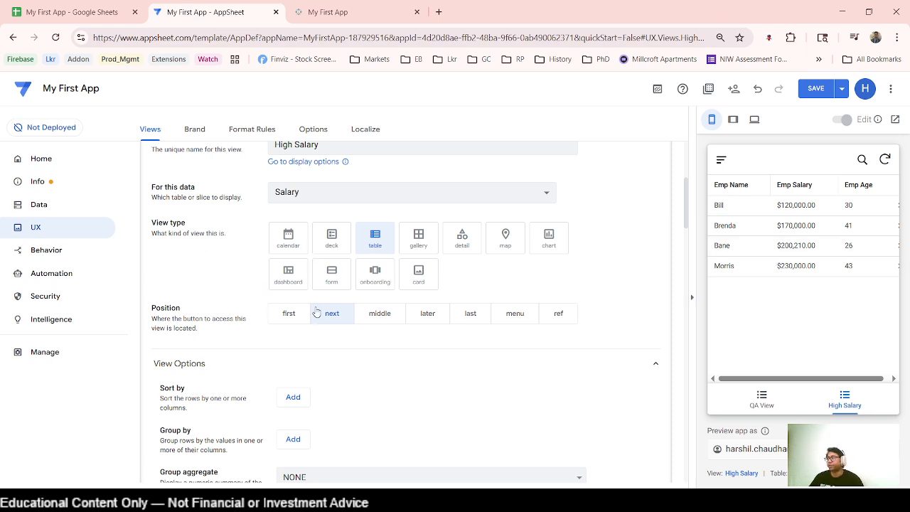
left_click(817, 91)
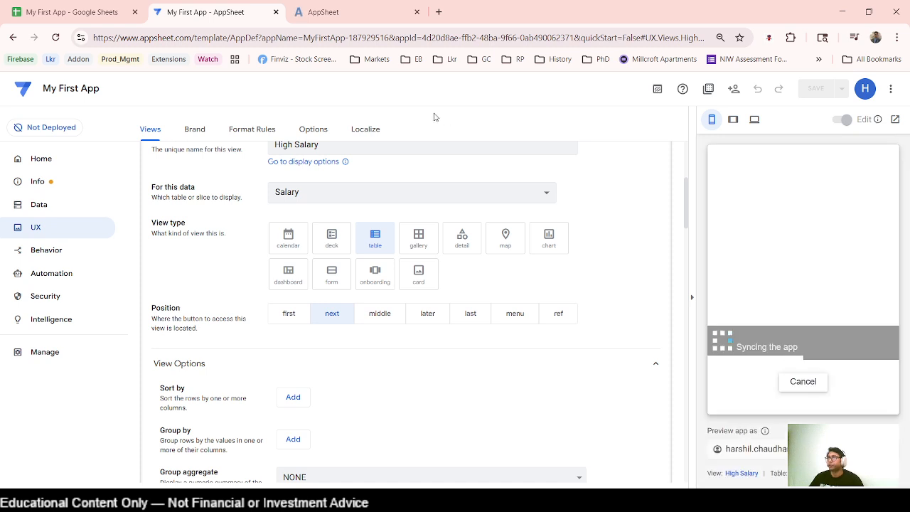
Switch to the running app and compare the High Salary table with the QA View dashboard.
left_click(313, 14)
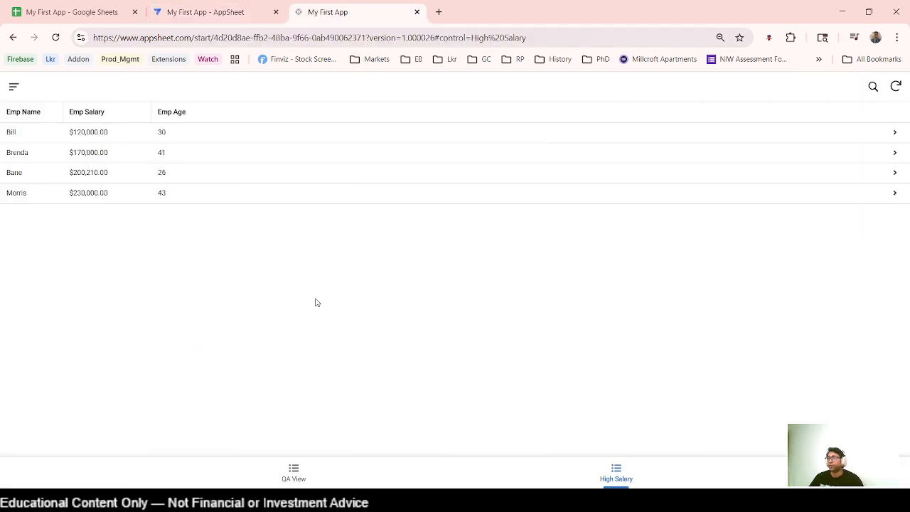
left_click(294, 473)
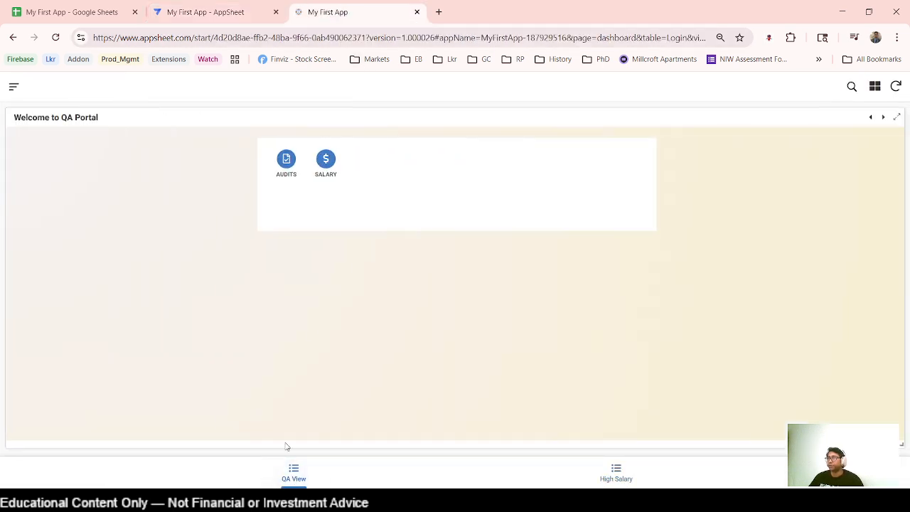
left_click(615, 477)
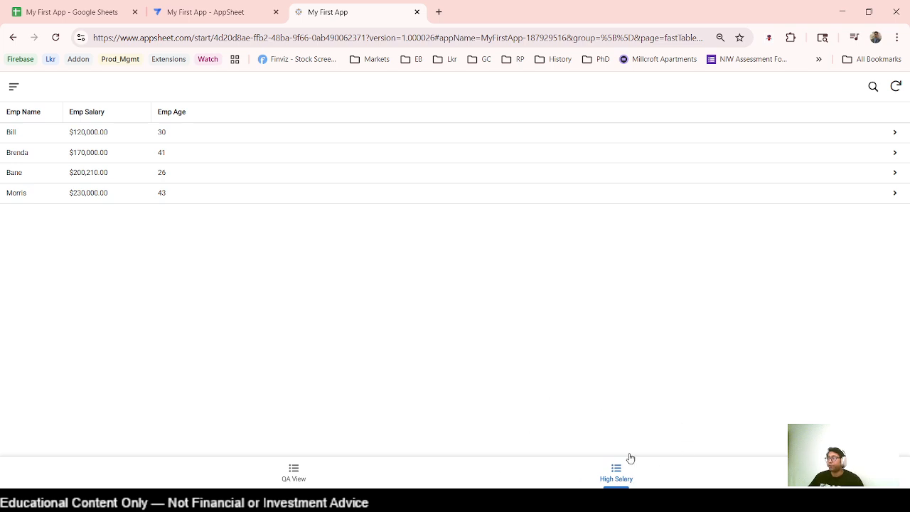
left_click(294, 477)
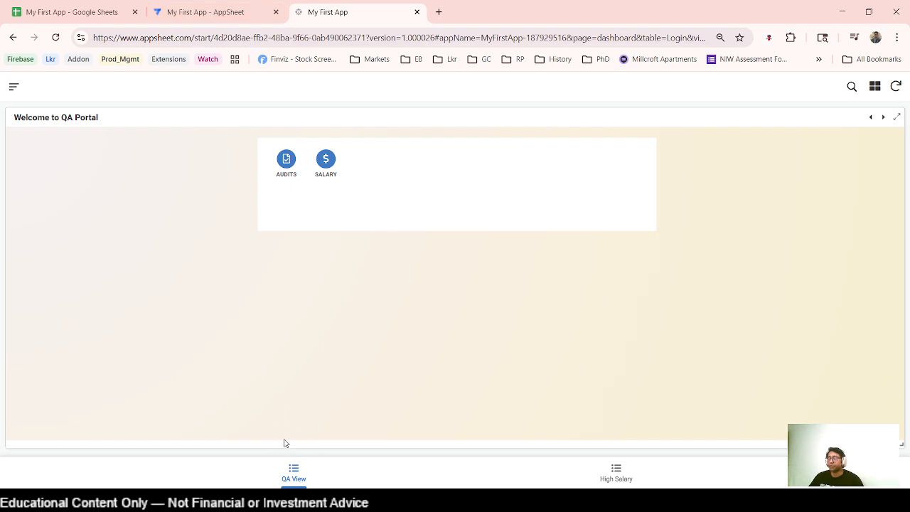
Return to the AppSheet editor and review the High Salary view's name, data, type and position settings.
left_click(183, 14)
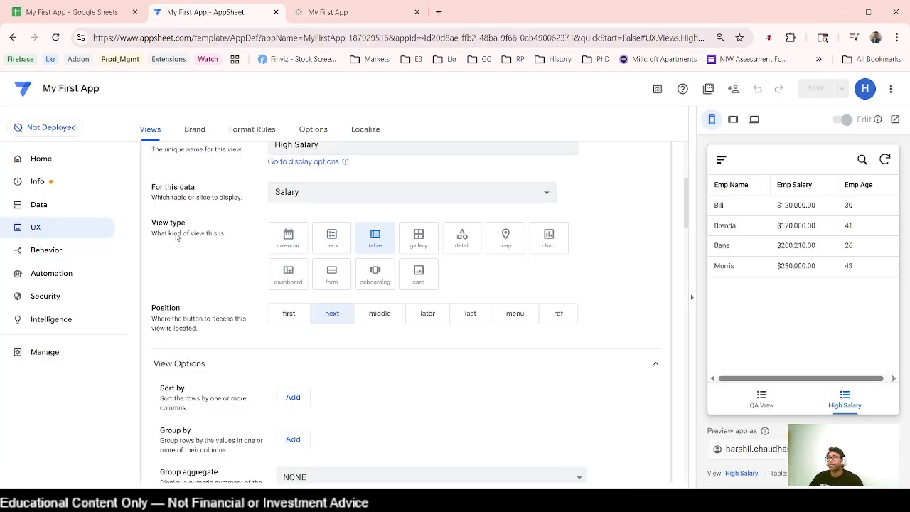
scroll(177, 238, "up", 3)
scroll(199, 328, "down", 2)
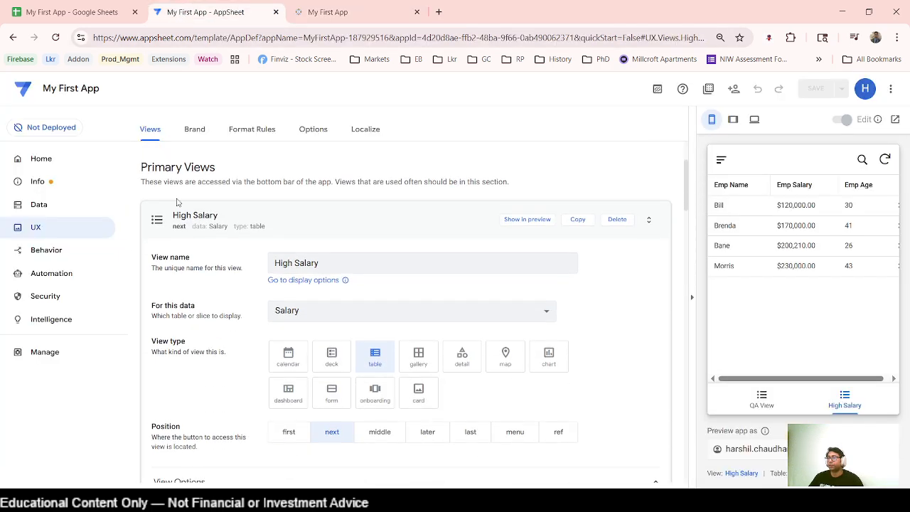
Change the High Salary view's position to ref and save the app.
left_click(181, 215)
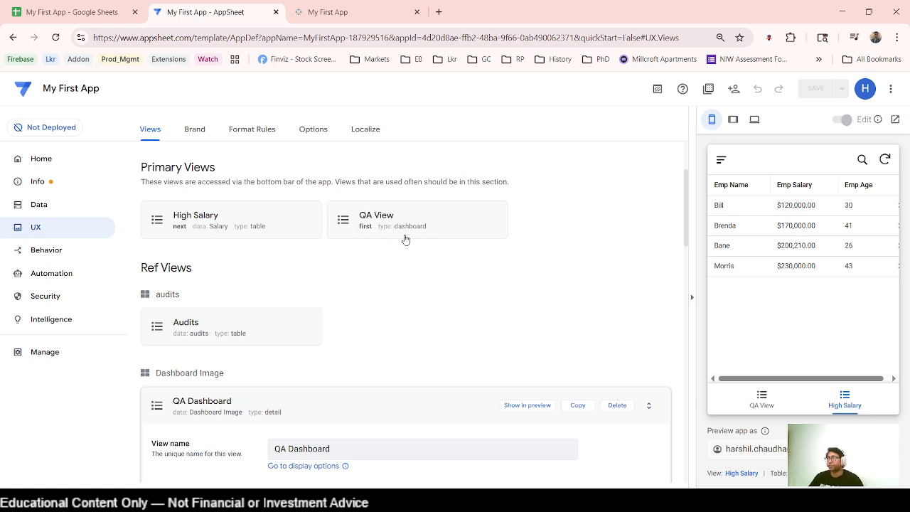
left_click(173, 229)
scroll(491, 359, "down", 2)
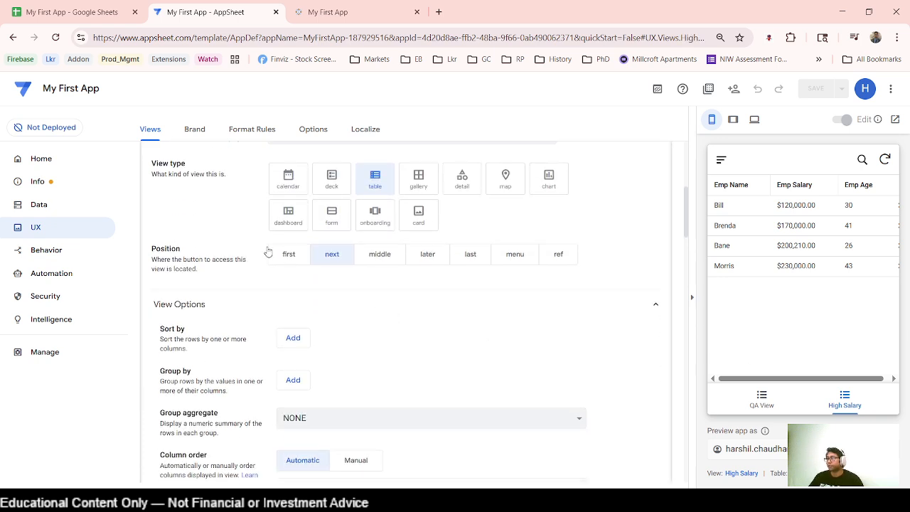
left_click(566, 260)
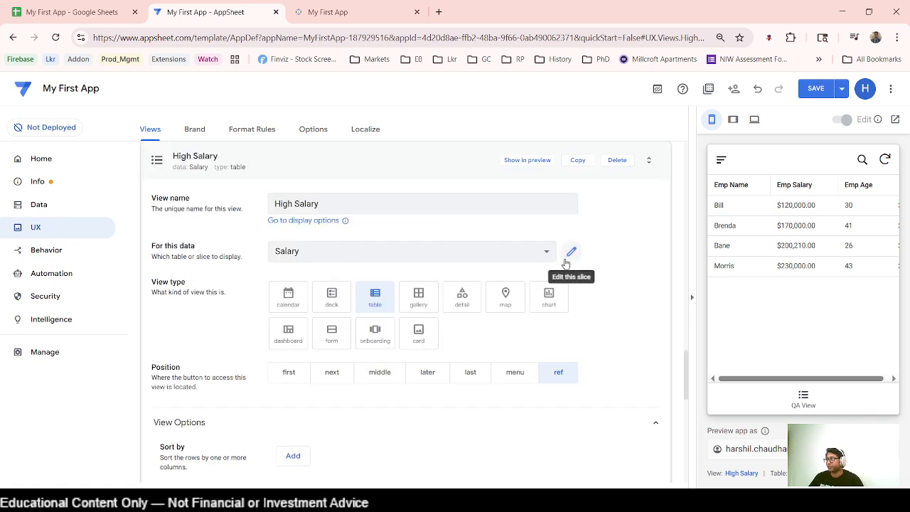
left_click(812, 89)
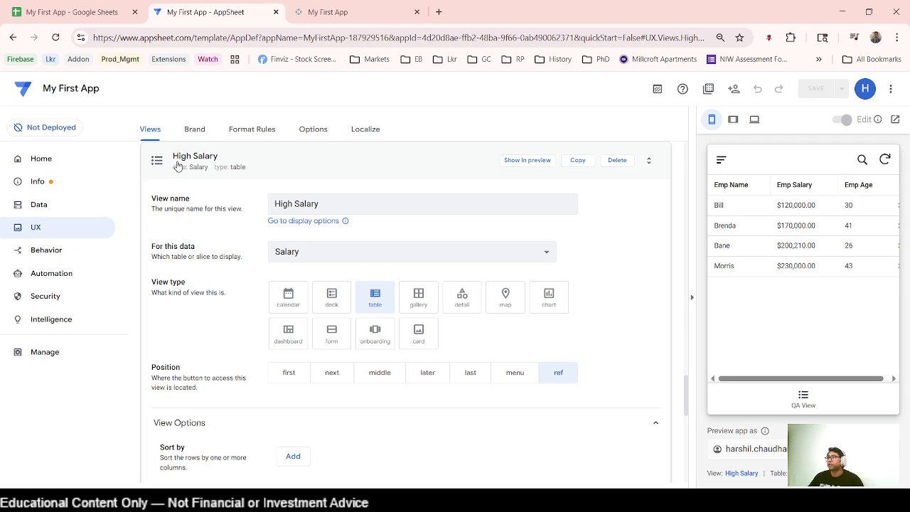
Collapse the expanded view settings and review the primary and ref views, including High Salary under the Salary slice.
scroll(219, 301, "up", 10)
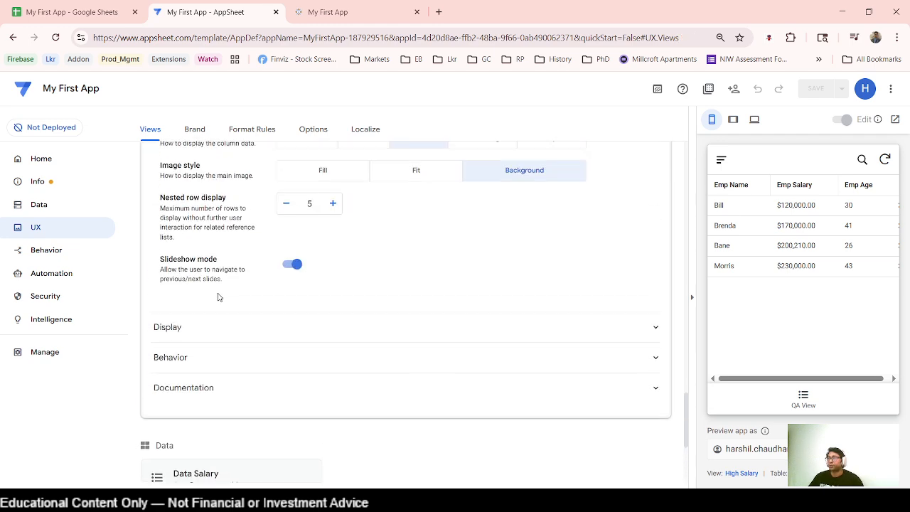
scroll(175, 226, "up", 5)
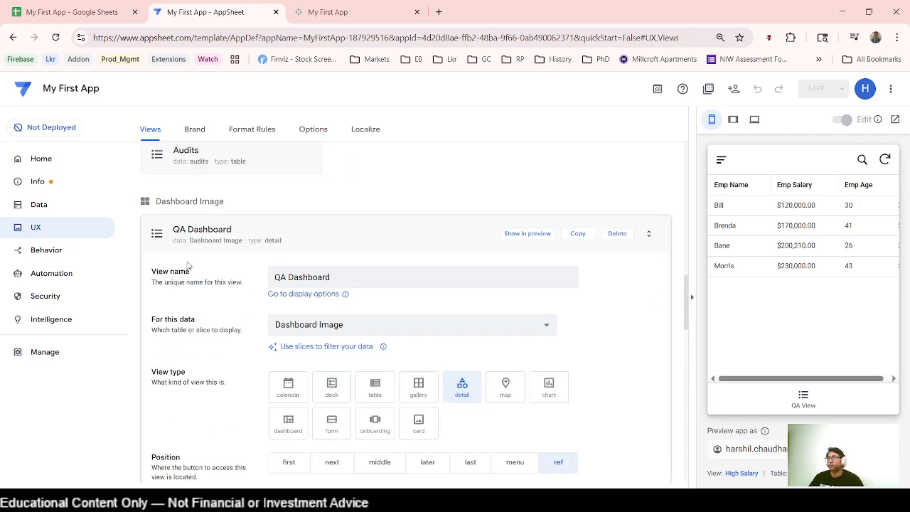
left_click(156, 235)
scroll(362, 313, "up", 10)
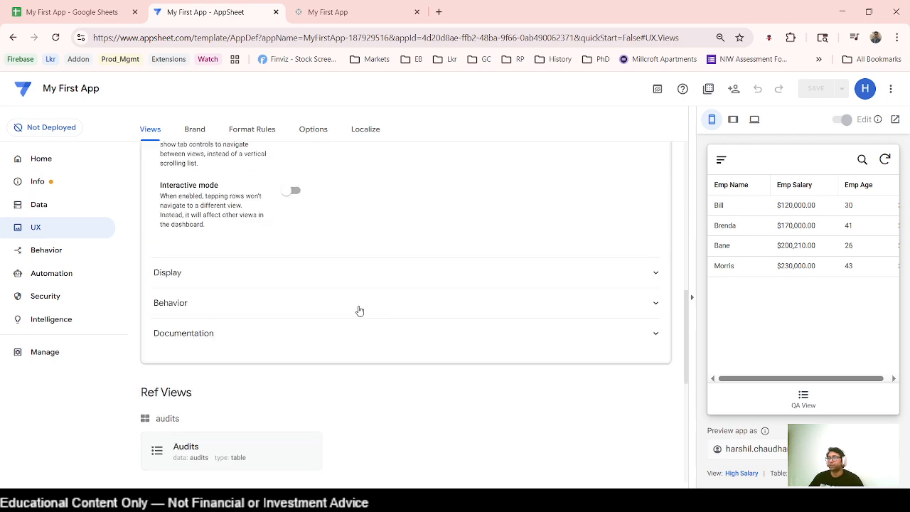
scroll(341, 311, "up", 4)
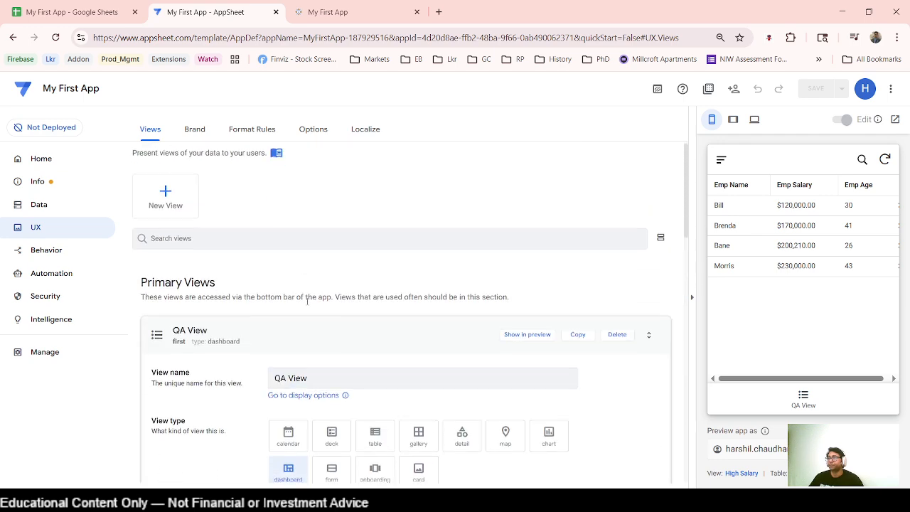
left_click(164, 339)
scroll(455, 345, "down", 3)
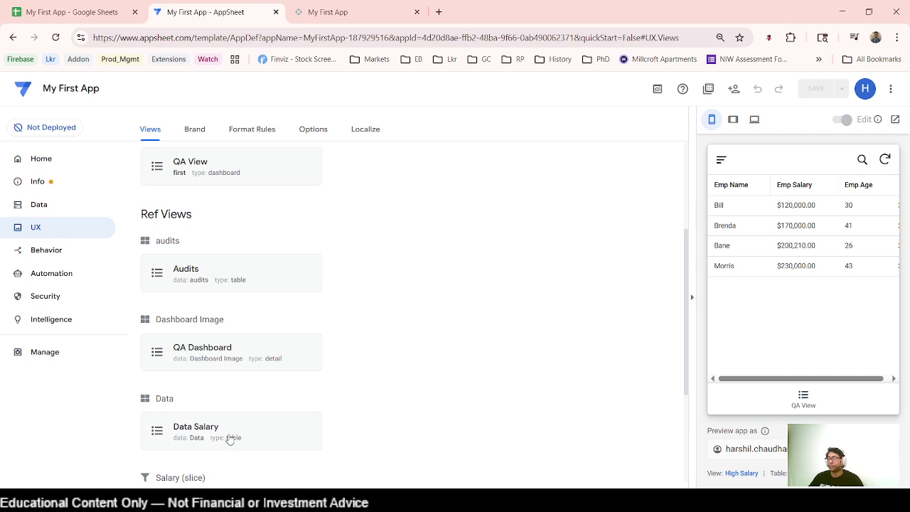
scroll(322, 413, "down", 2)
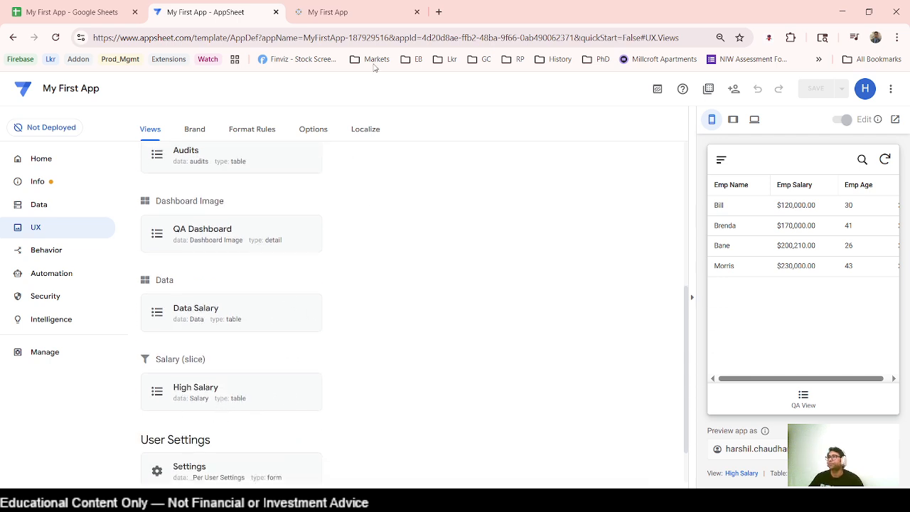
Switch to the running app, examine the QA View dashboard's action buttons, and return to the AppSheet editor.
left_click(323, 14)
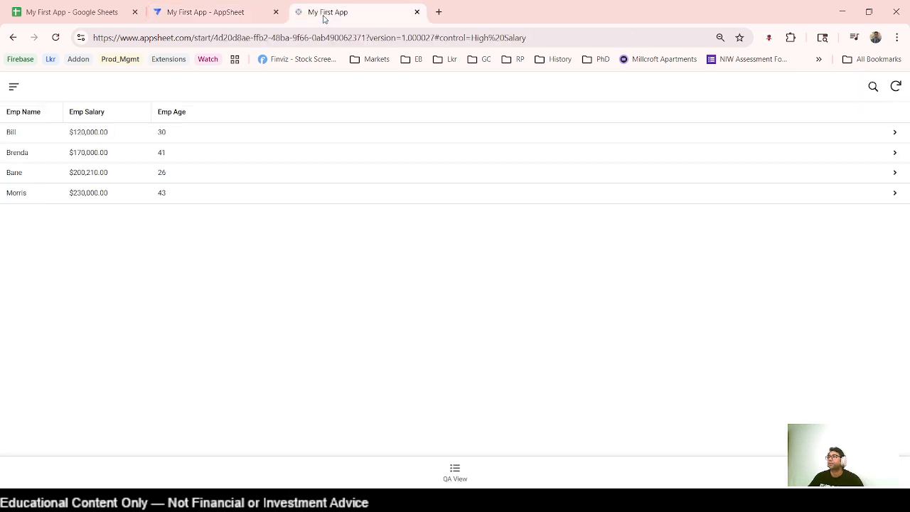
left_click(459, 476)
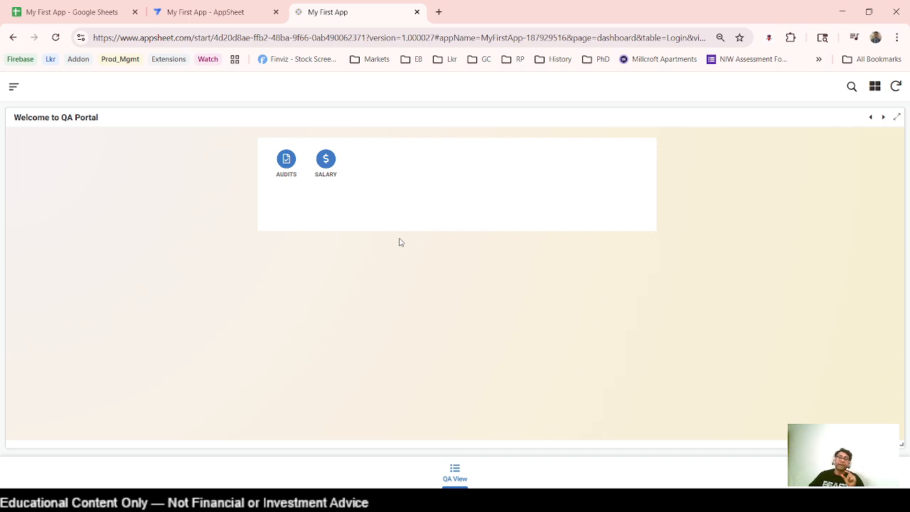
left_click(205, 12)
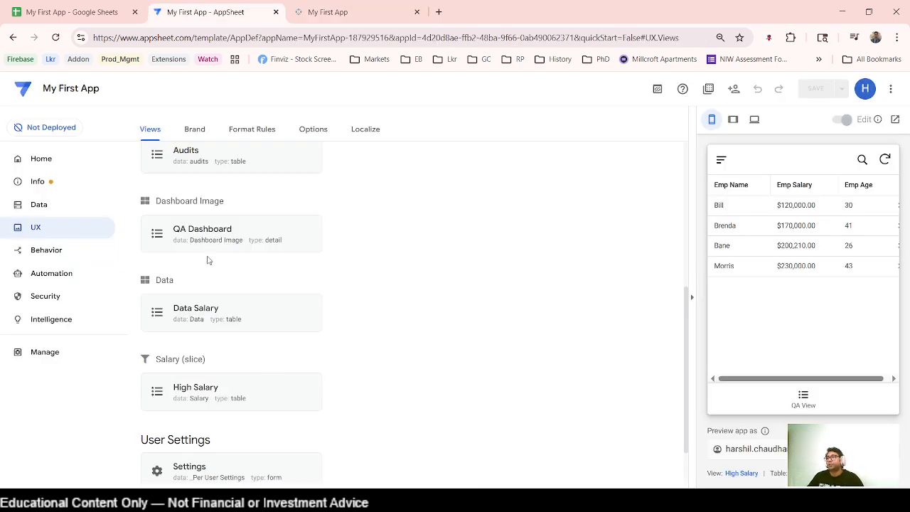
Add a new behavior action named High Salary Associates.
left_click(37, 257)
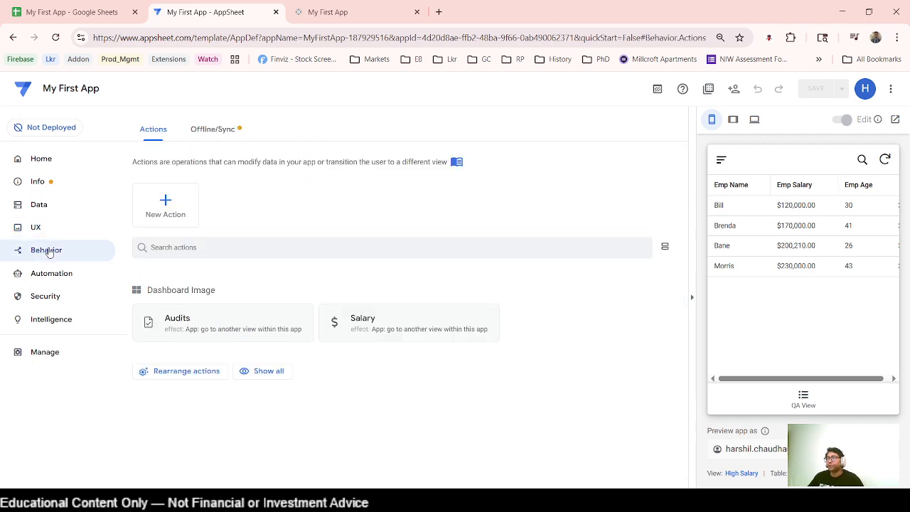
left_click(169, 208)
left_click(301, 365)
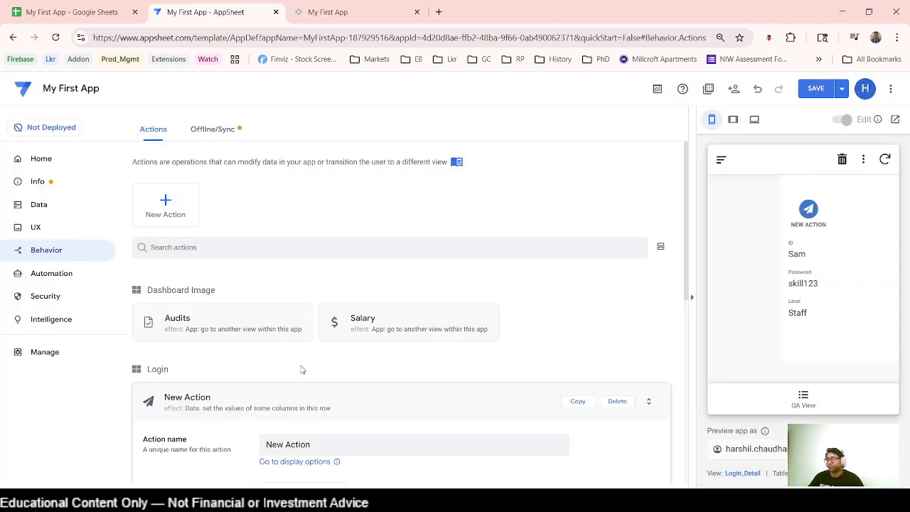
left_click_drag(311, 384, 256, 385)
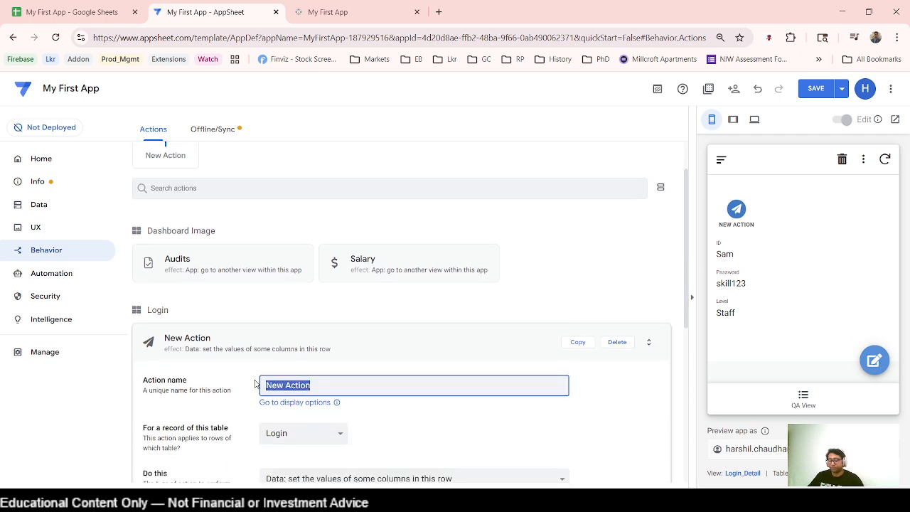
type("High Salary")
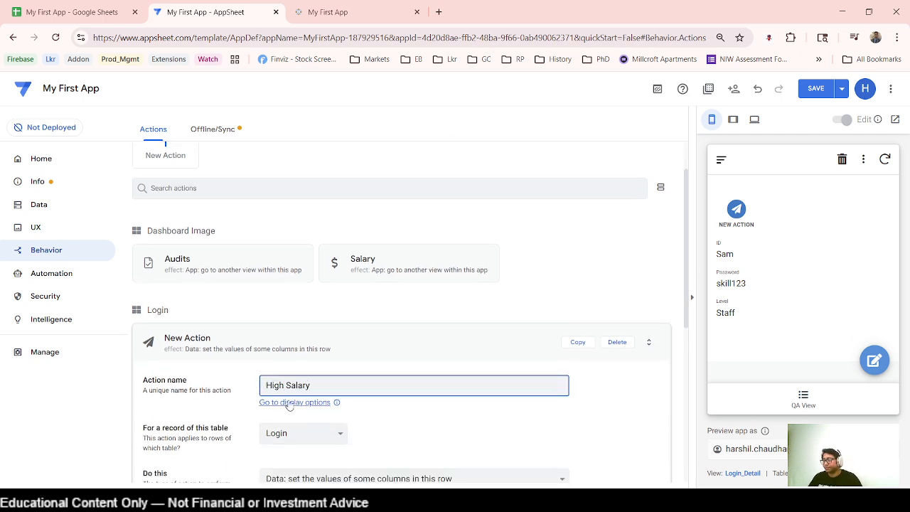
scroll(288, 402, "down", 2)
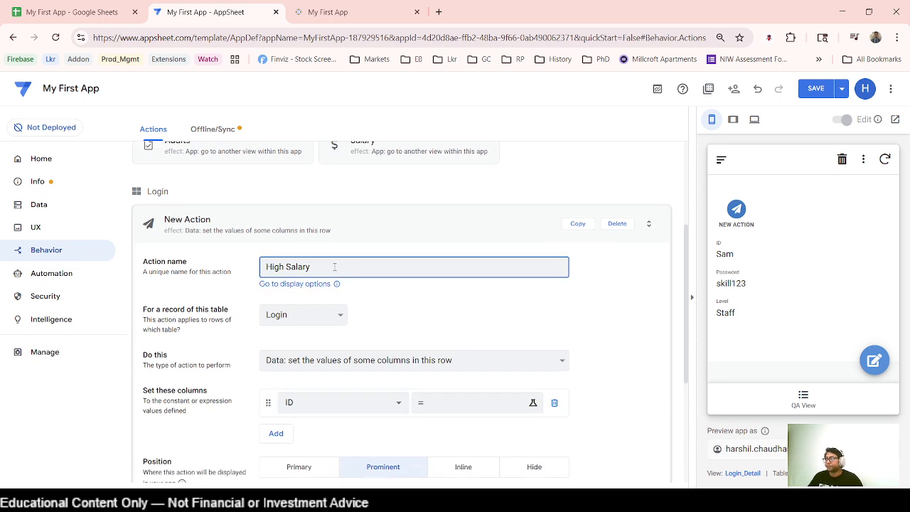
type("igh Salary Associates")
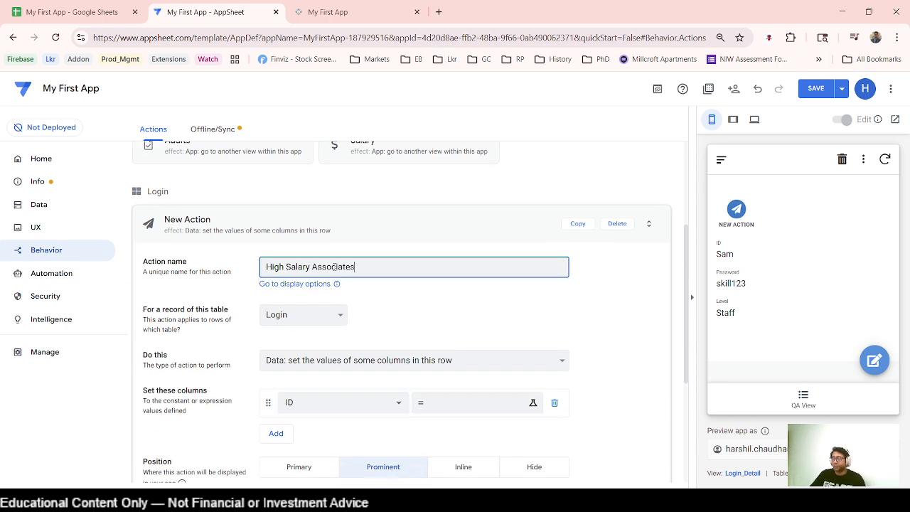
left_click(399, 314)
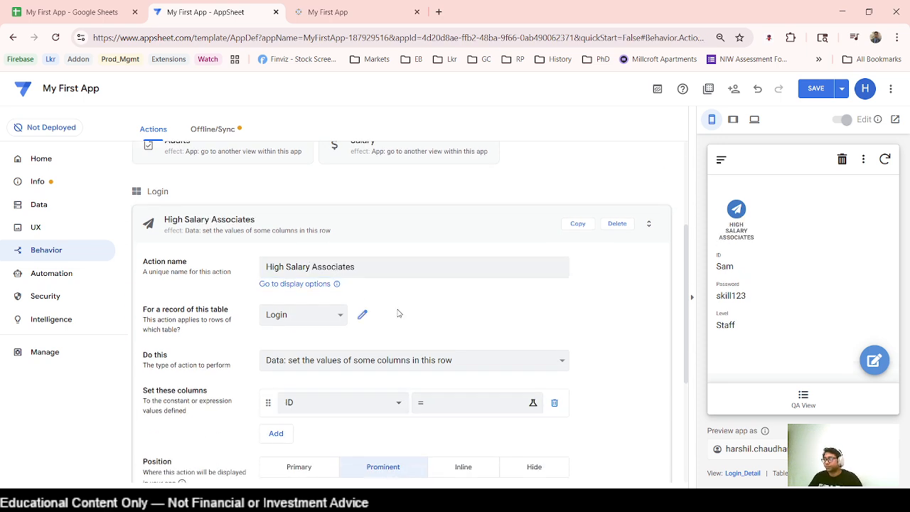
Apply the High Salary Associates action to the Dashboard Image table and set its effect to "App: go to another view within this app".
left_click(300, 323)
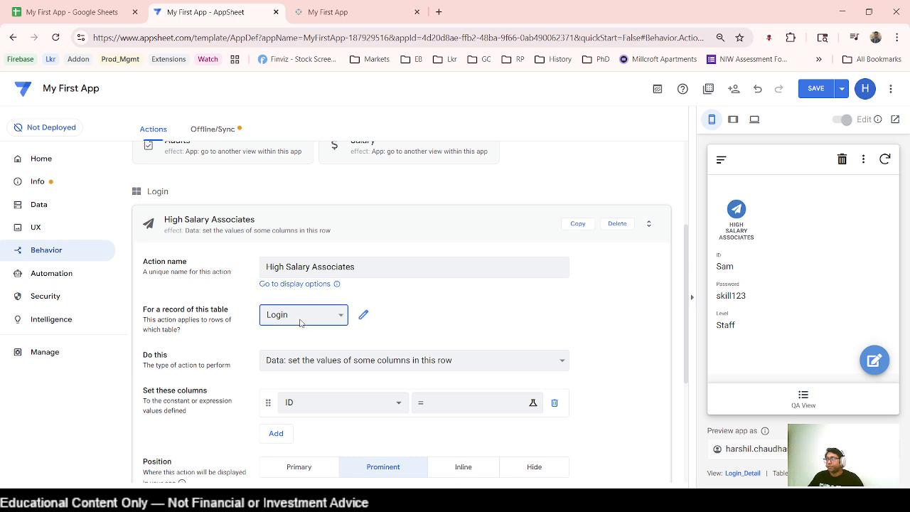
left_click(299, 354)
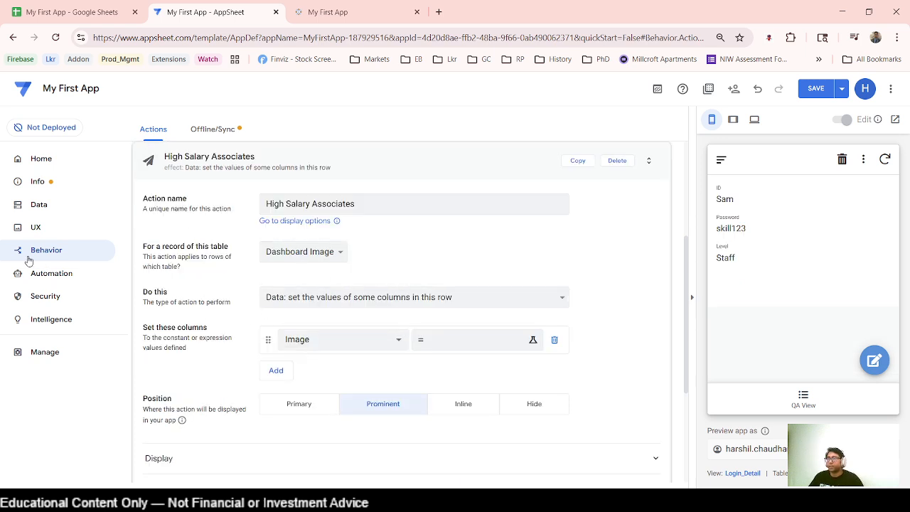
left_click(355, 295)
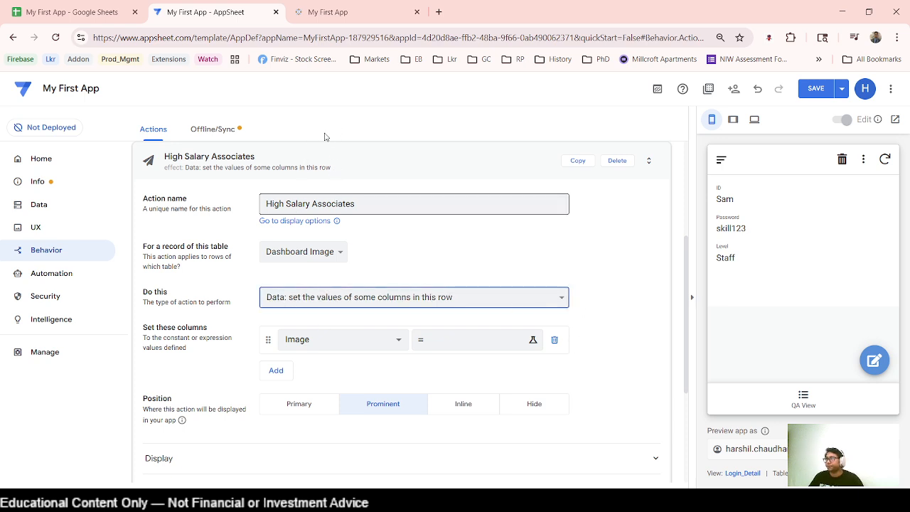
left_click(350, 100)
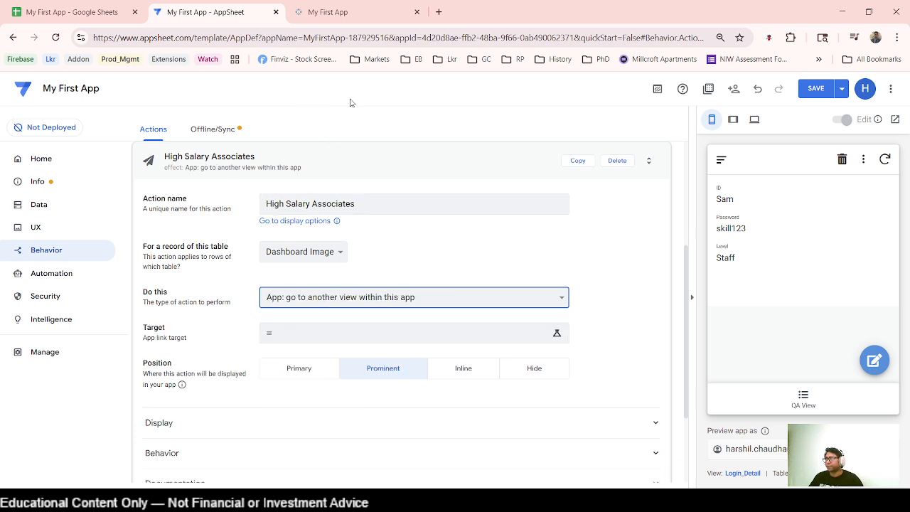
Copy the LINKTOVIEW("High Salary") app link from the High Salary view's behavior settings.
left_click(39, 228)
scroll(188, 411, "down", 6)
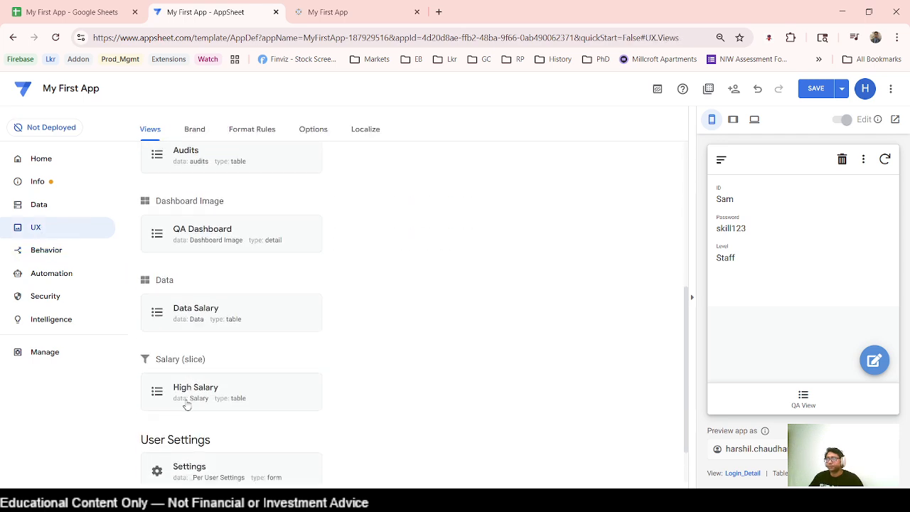
left_click(182, 339)
scroll(184, 344, "down", 10)
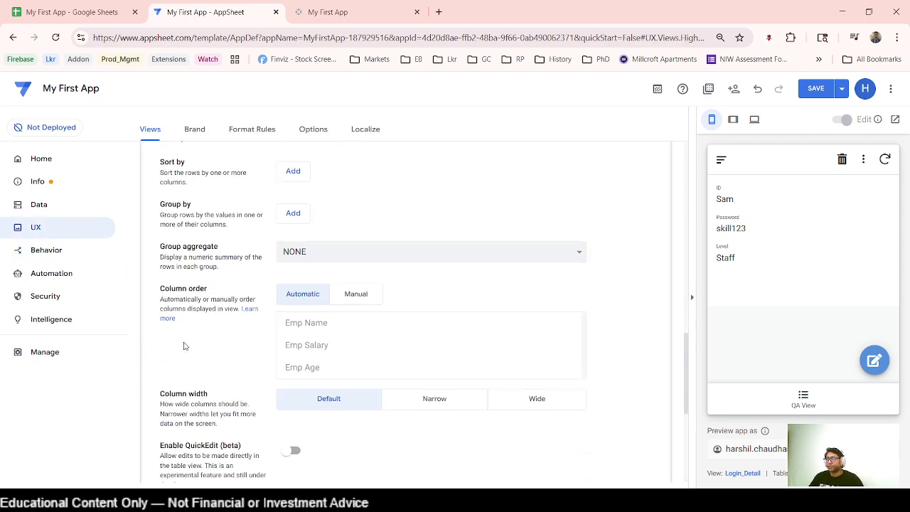
left_click(183, 320)
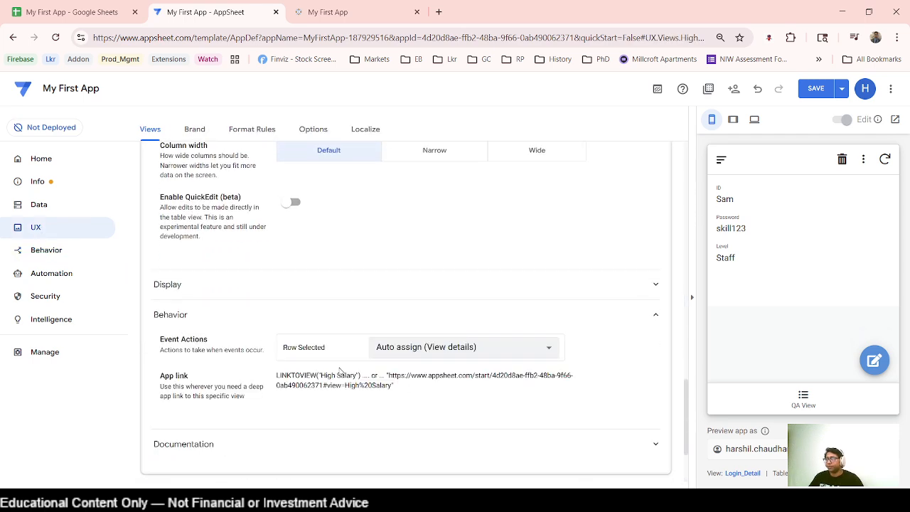
left_click_drag(336, 375, 277, 379)
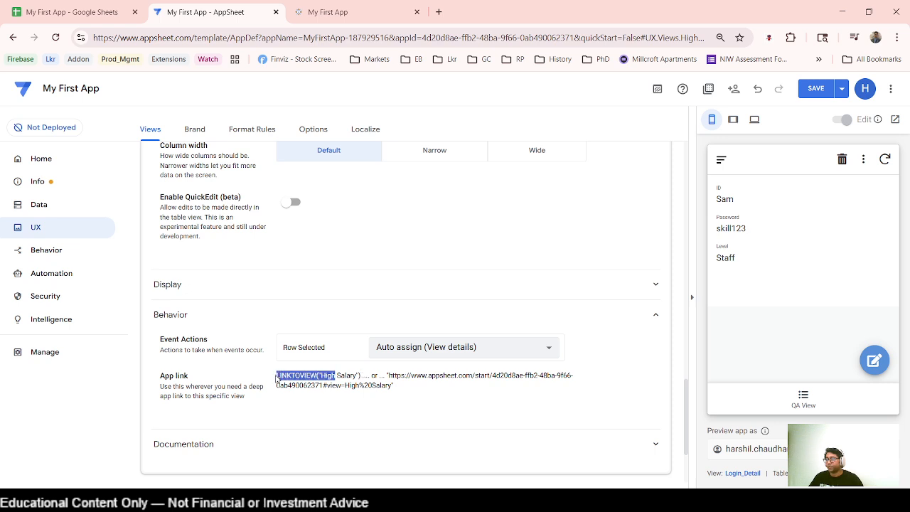
left_click(361, 376)
left_click_drag(358, 376, 278, 378)
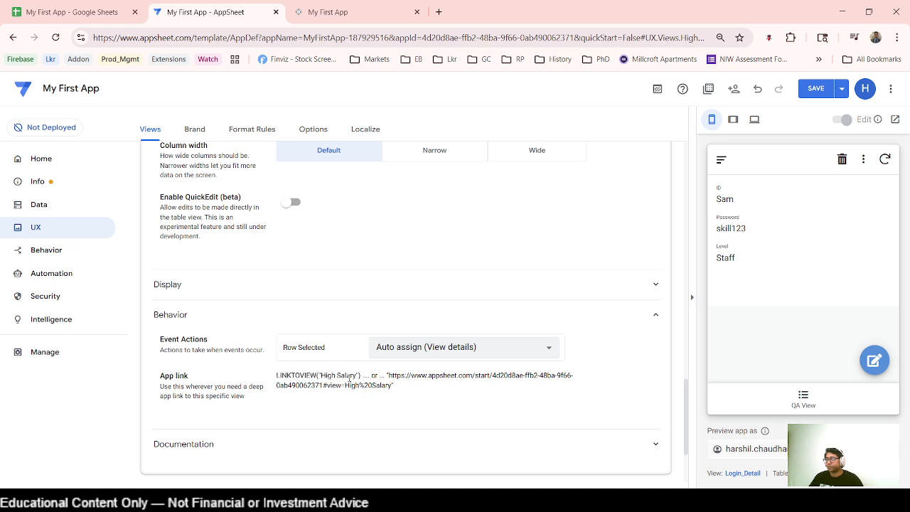
left_click(361, 376, "shift")
key("ctrl+c")
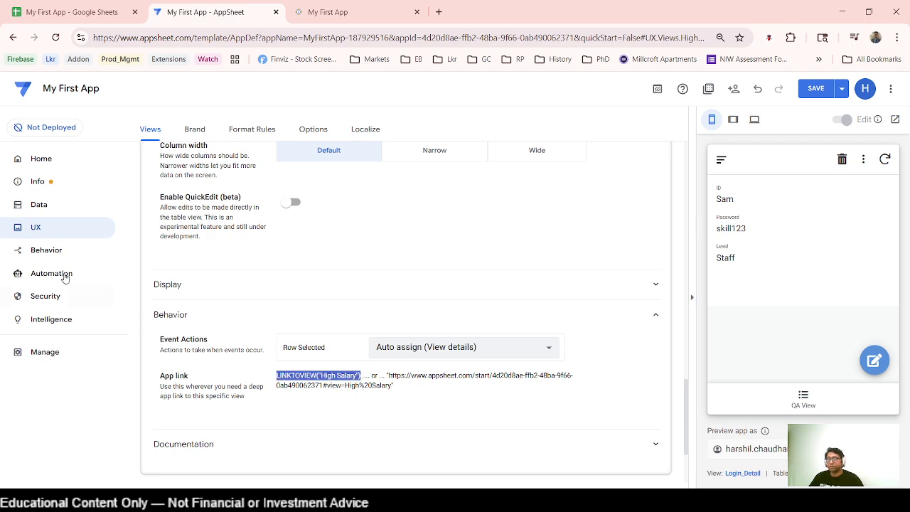
Set the High Salary Associates action's target to LINKTOVIEW("High Salary") and save the expression.
left_click(46, 253)
scroll(357, 400, "down", 2)
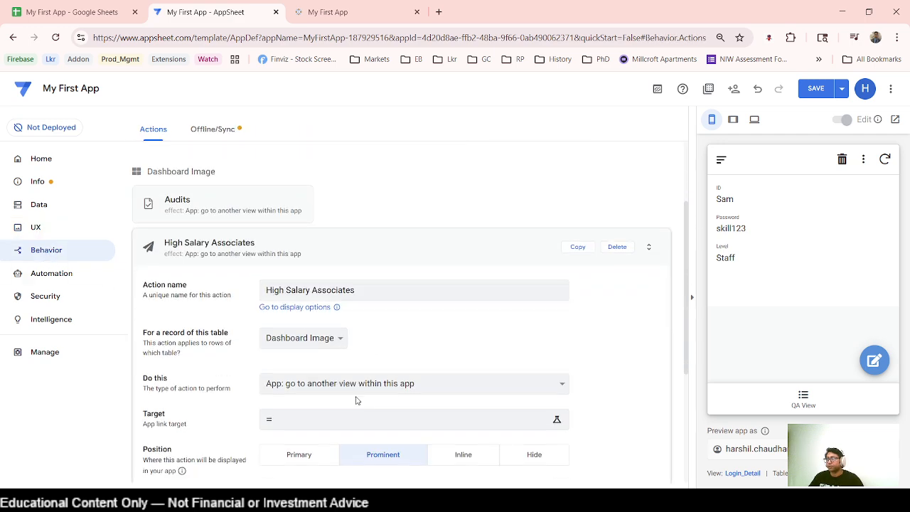
scroll(357, 400, "down", 3)
left_click(273, 205)
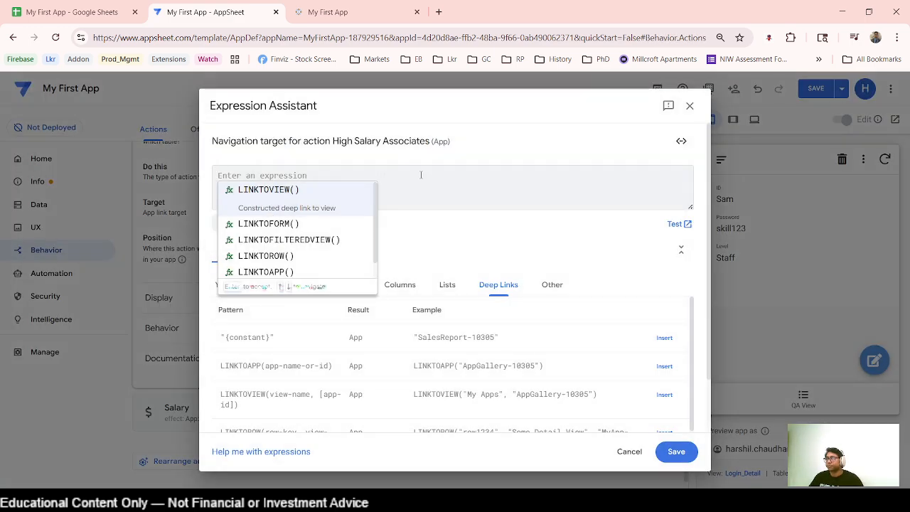
key("ctrl+v")
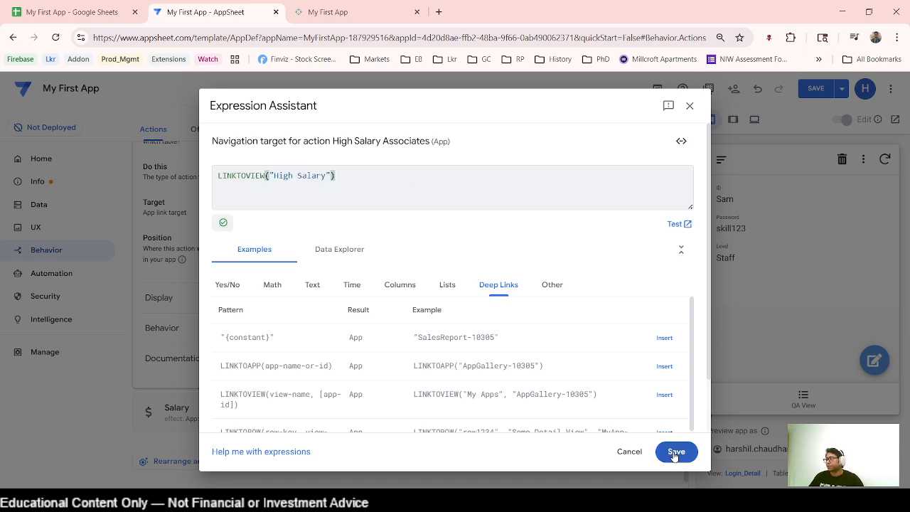
left_click(674, 452)
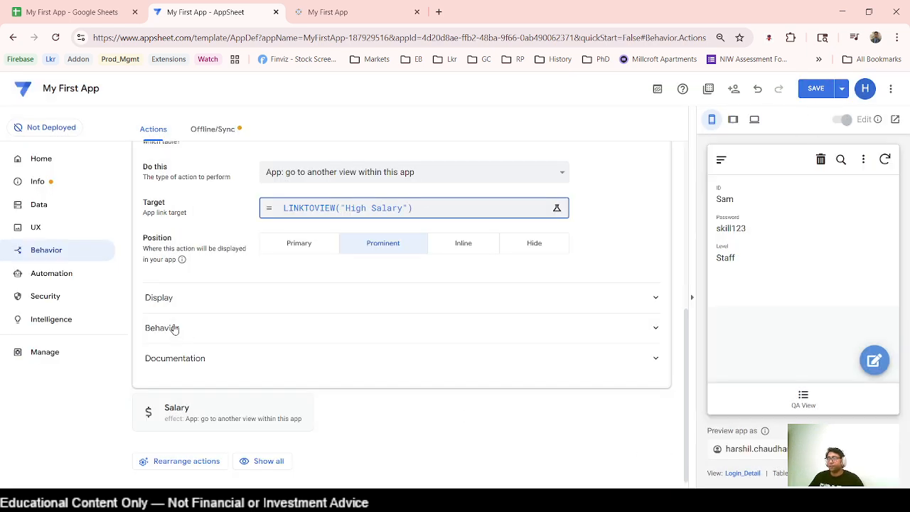
Search the High Salary Associates action's icons for "money", choose the outlined dollar badge icon, and save the app.
left_click(169, 303)
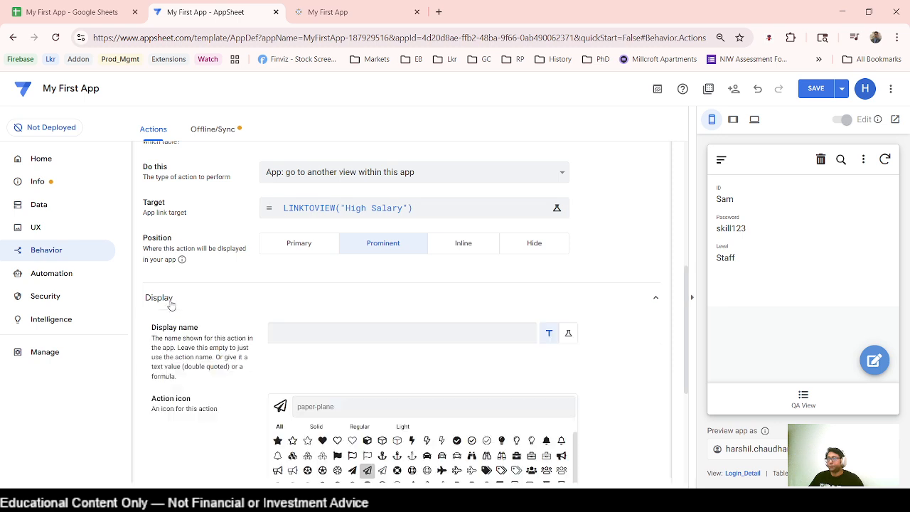
left_click(328, 408)
type("moe")
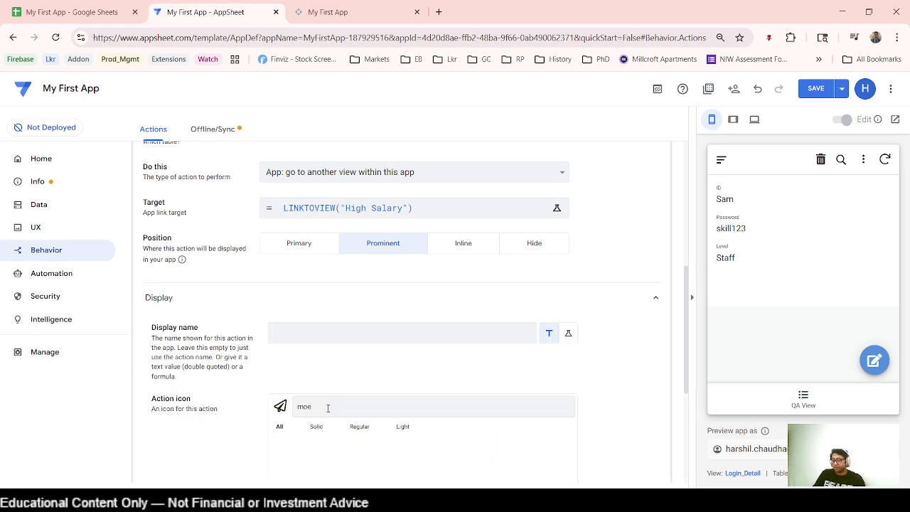
key("BackSpace")
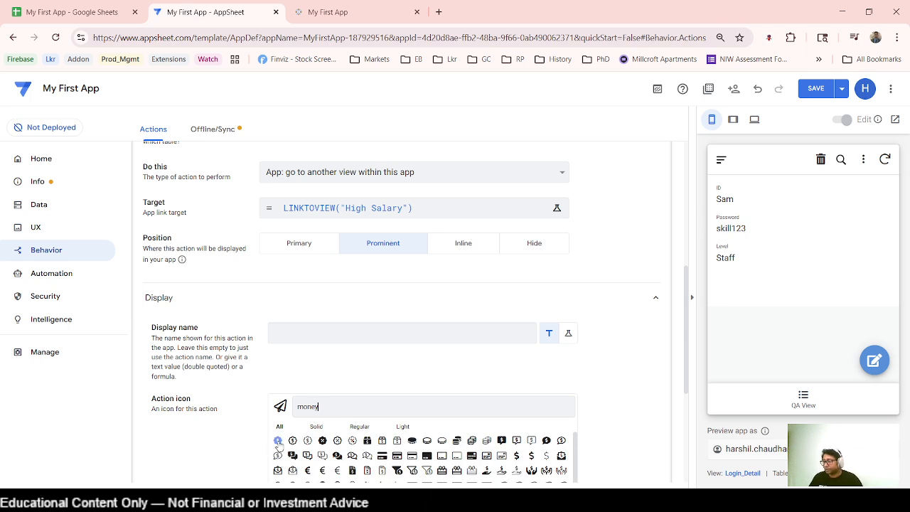
left_click(278, 441)
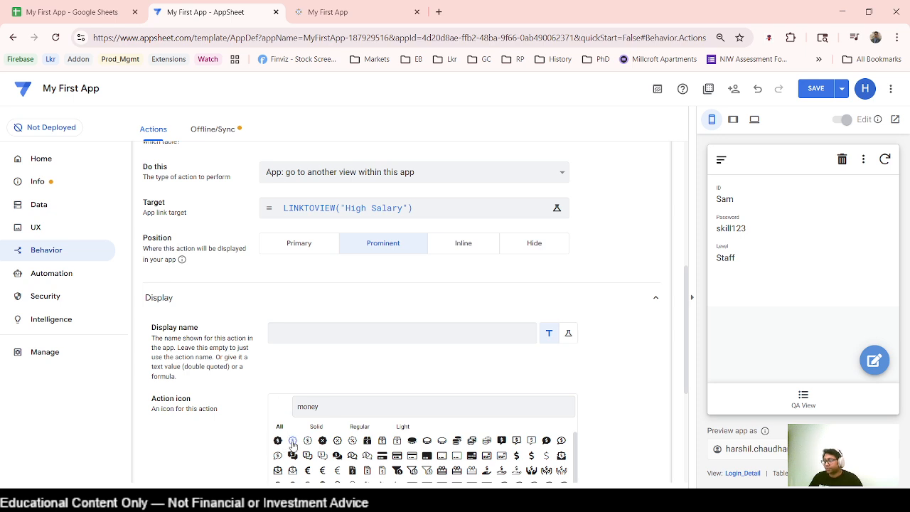
left_click(293, 441)
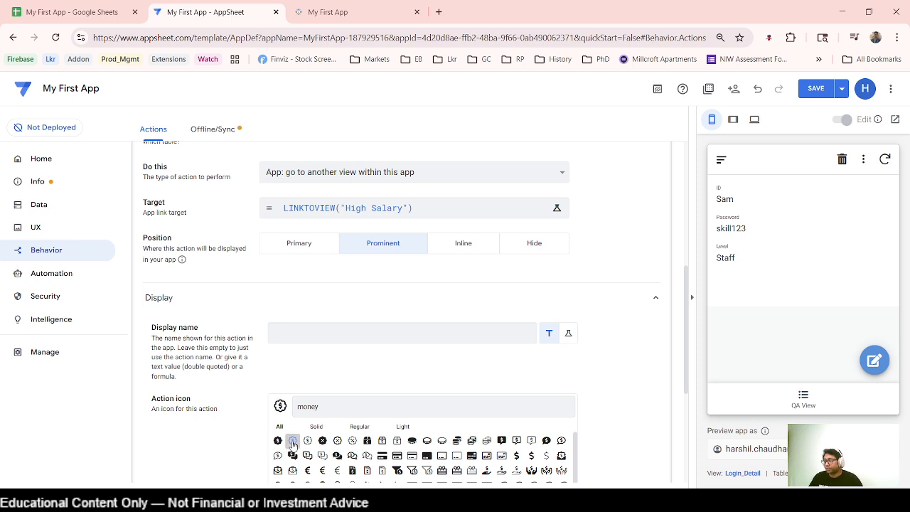
left_click(814, 88)
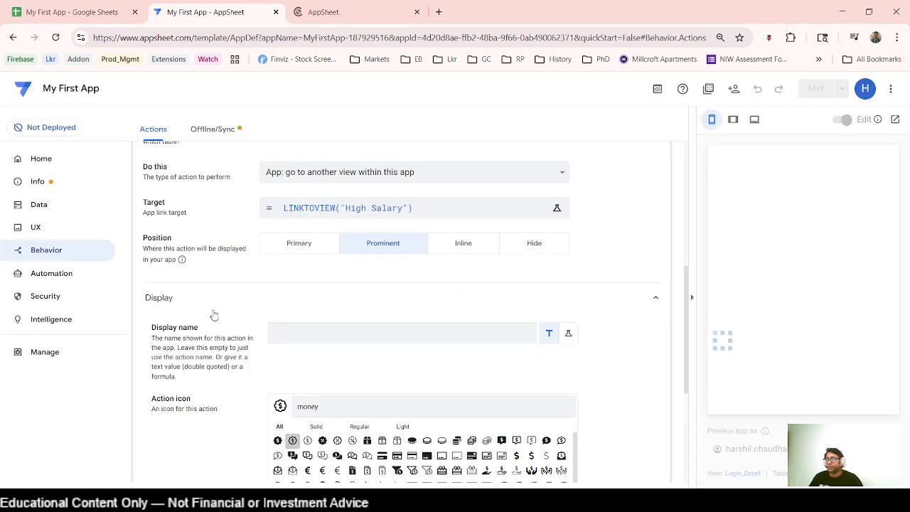
Test the High Salary Associates action from the QA View dashboard in the running app, and return to the dashboard.
left_click(327, 14)
left_click(455, 477)
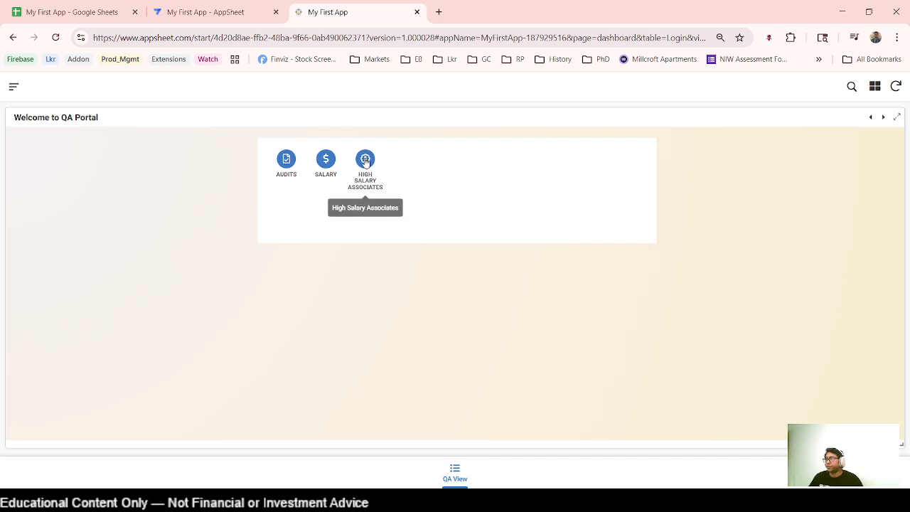
left_click(365, 159)
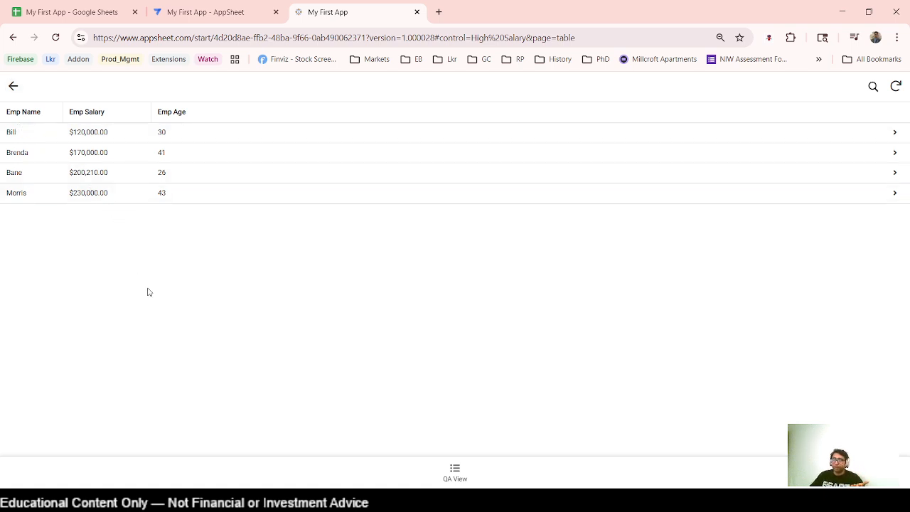
left_click(13, 87)
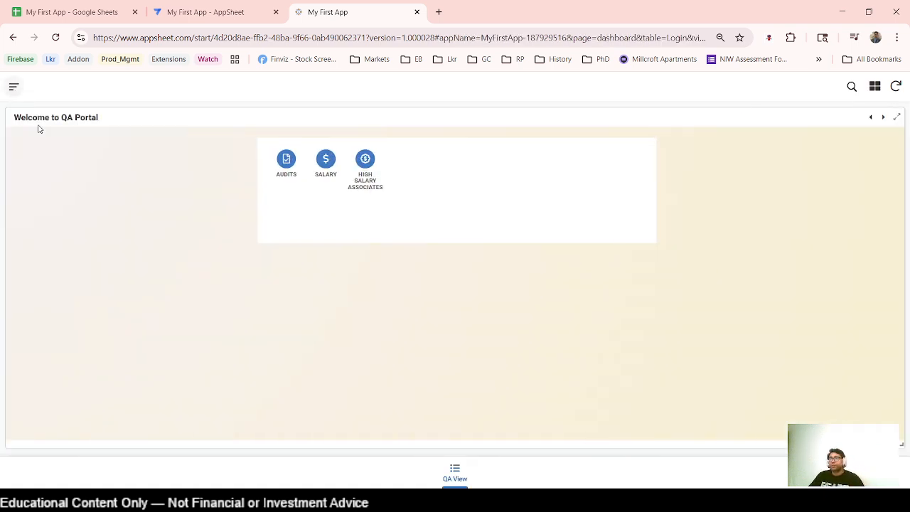
left_click(192, 22)
scroll(252, 390, "down", 2)
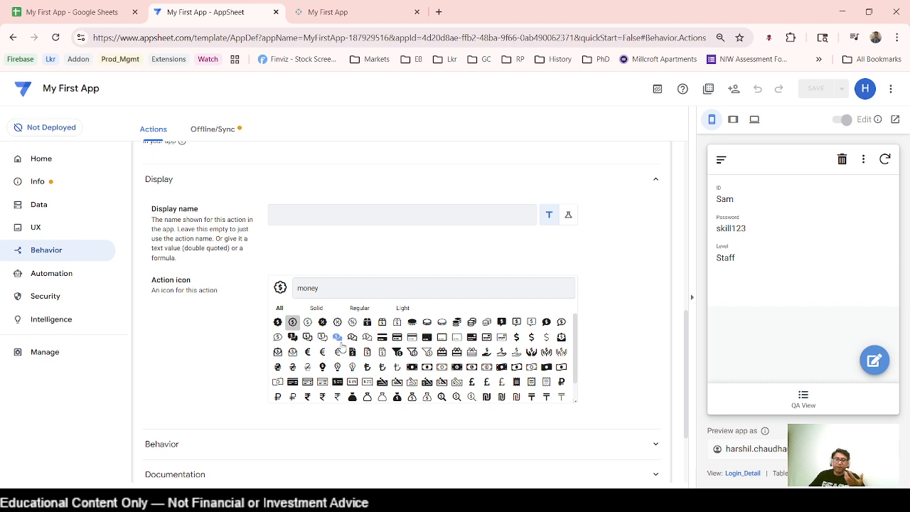
left_click(334, 13)
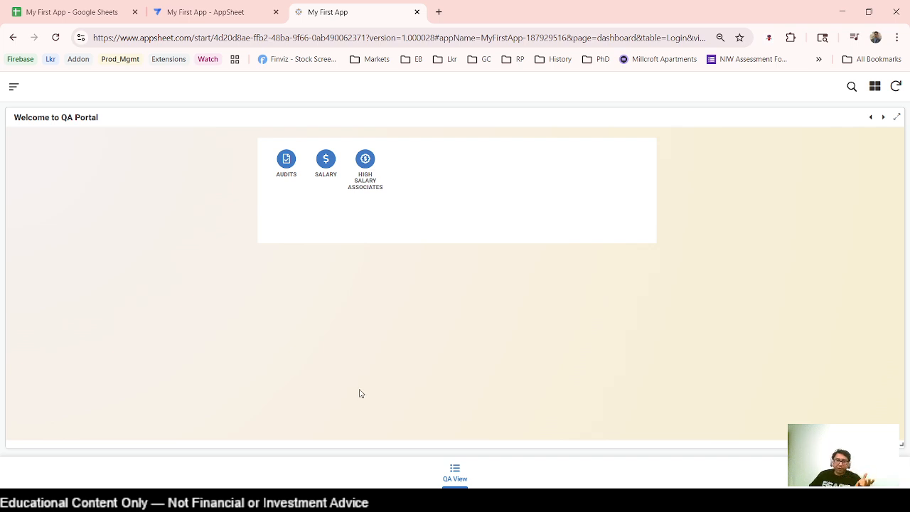
left_click(196, 15)
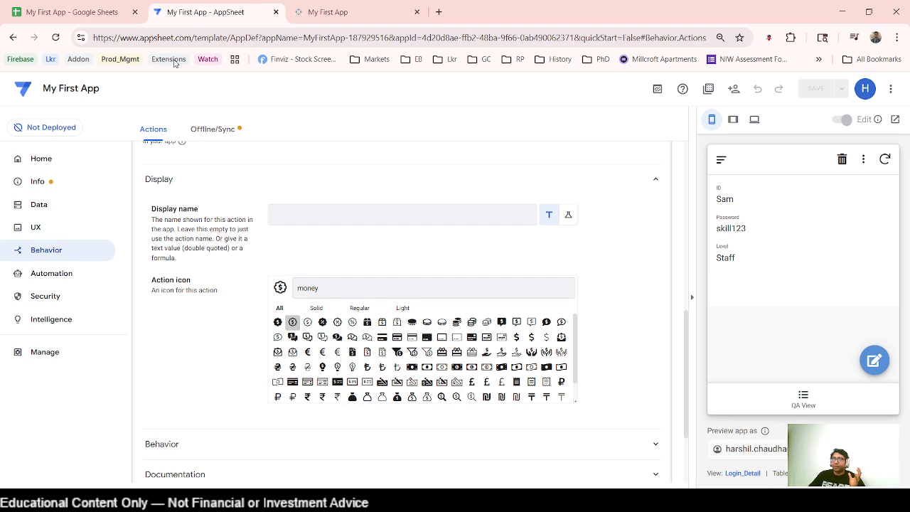
Collapse the High Salary Associates action's settings in the app editor and review the Salary slice's source table and row filter condition.
scroll(174, 264, "up", 1)
scroll(174, 263, "up", 5)
left_click(210, 359)
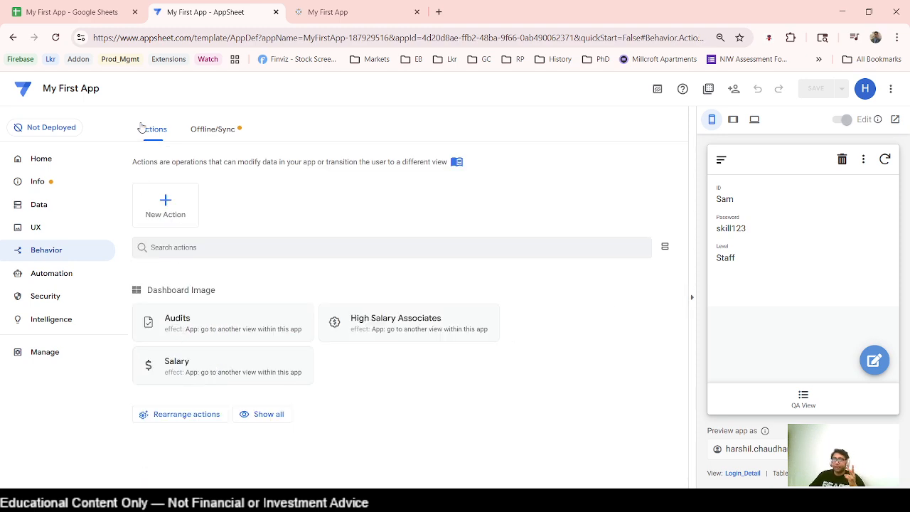
left_click(55, 203)
left_click(257, 130)
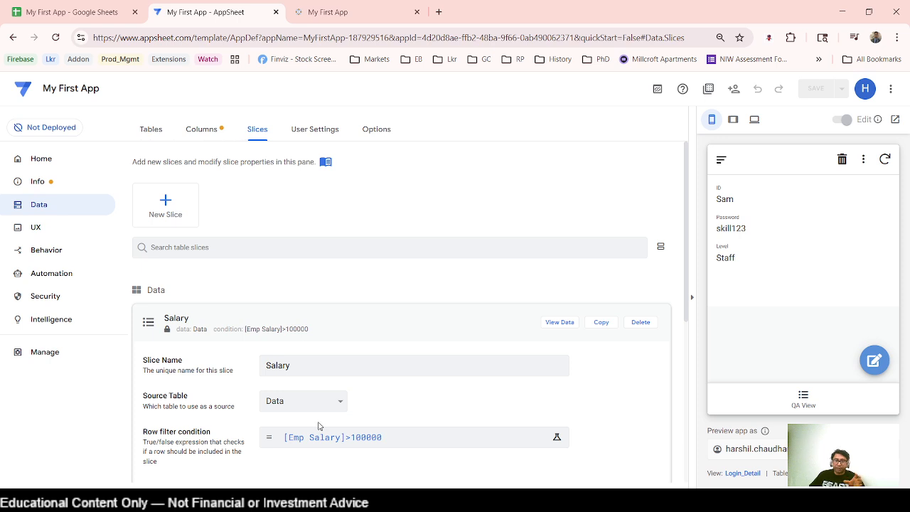
Review the High Salary view's data source, view type, position and view options, and return to the behavior actions list.
left_click(67, 229)
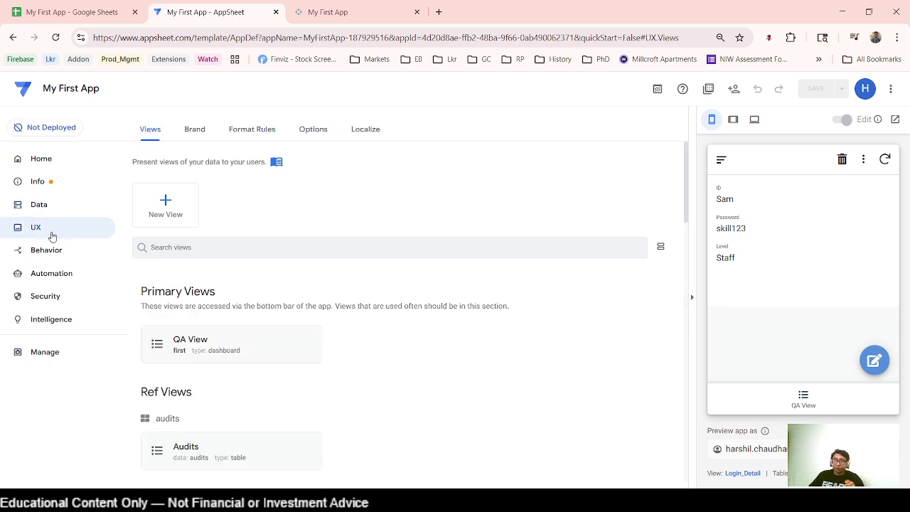
scroll(262, 388, "down", 7)
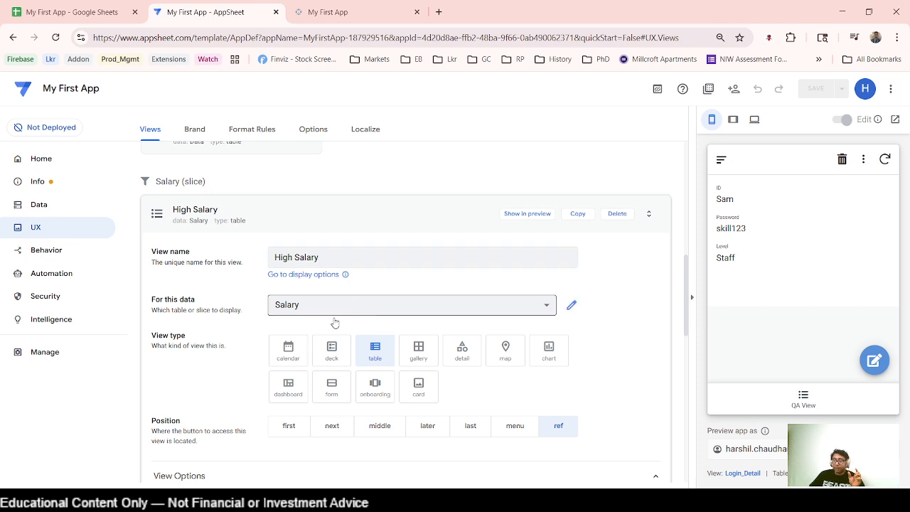
scroll(338, 321, "down", 4)
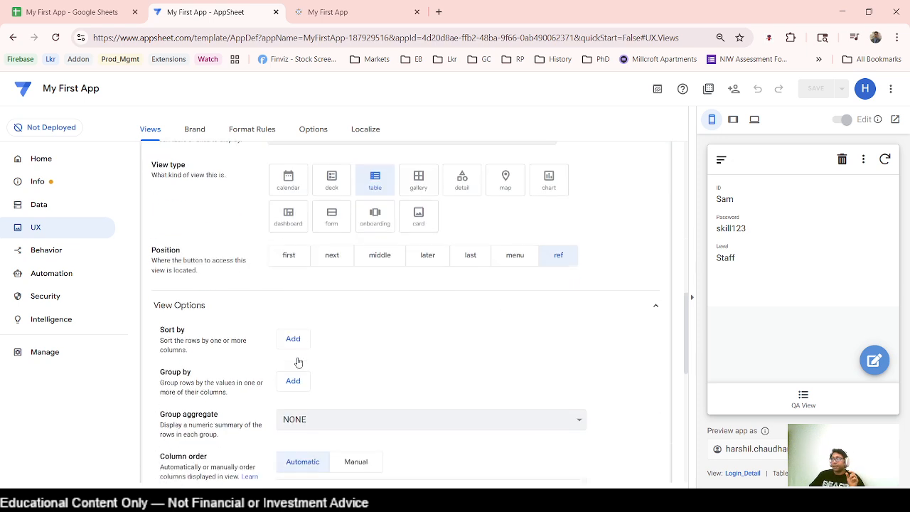
left_click(45, 251)
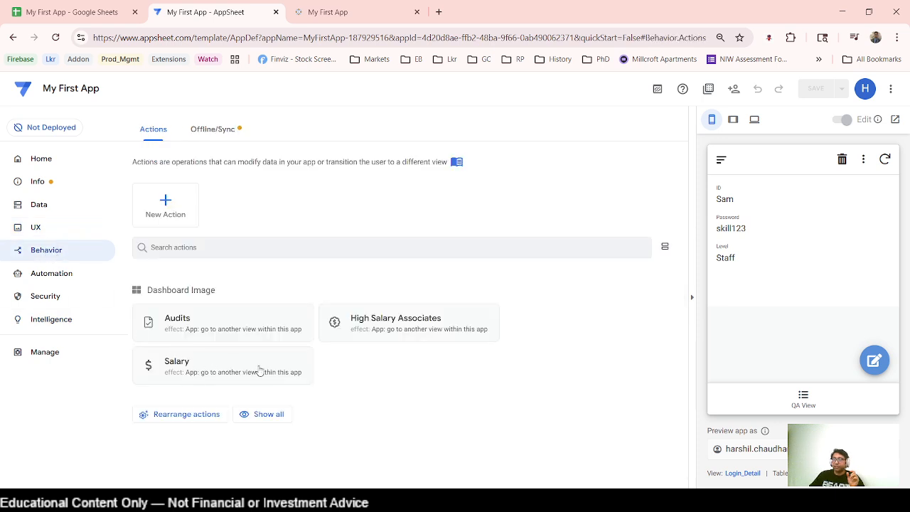